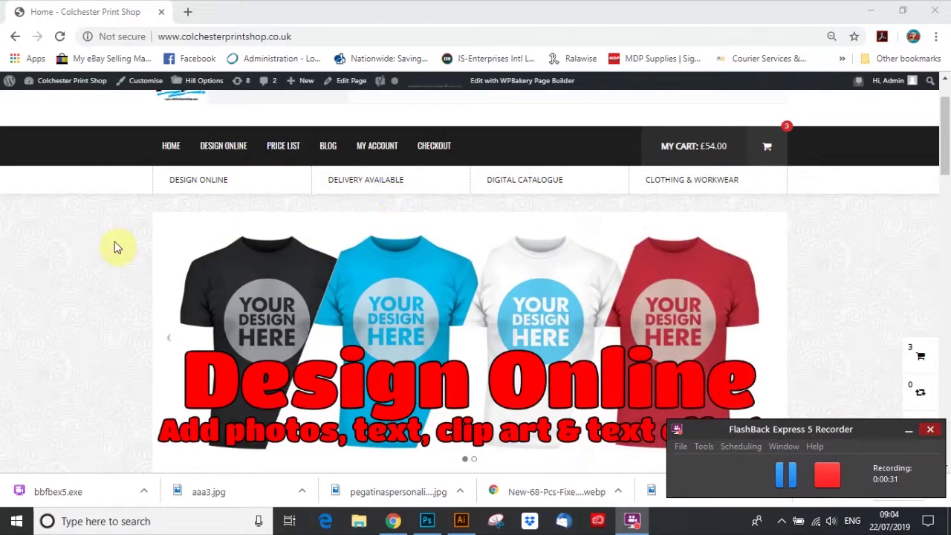
Look through the shop's home page and the pages of its Design Online product carousel.
scroll(95, 260, down, 2)
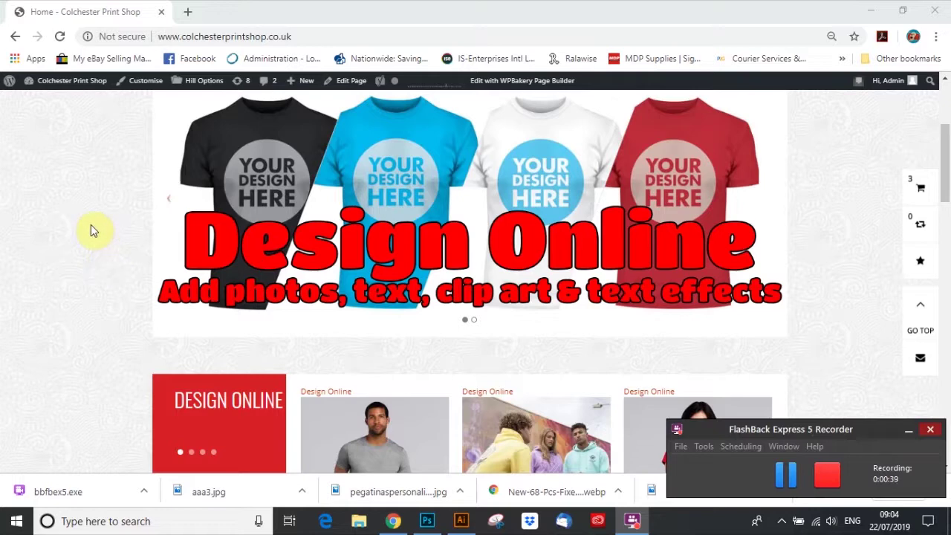
scroll(101, 224, up, 3)
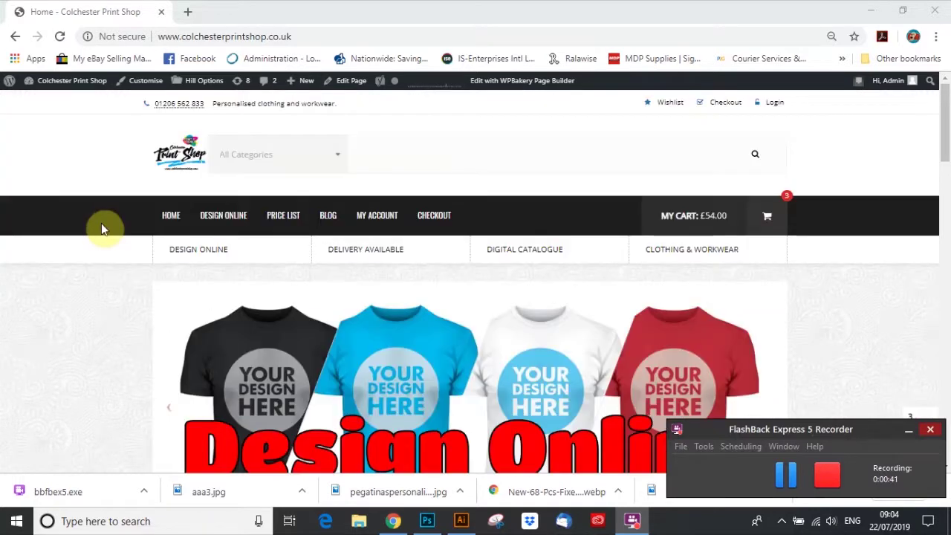
scroll(101, 226, down, 3)
scroll(107, 235, down, 5)
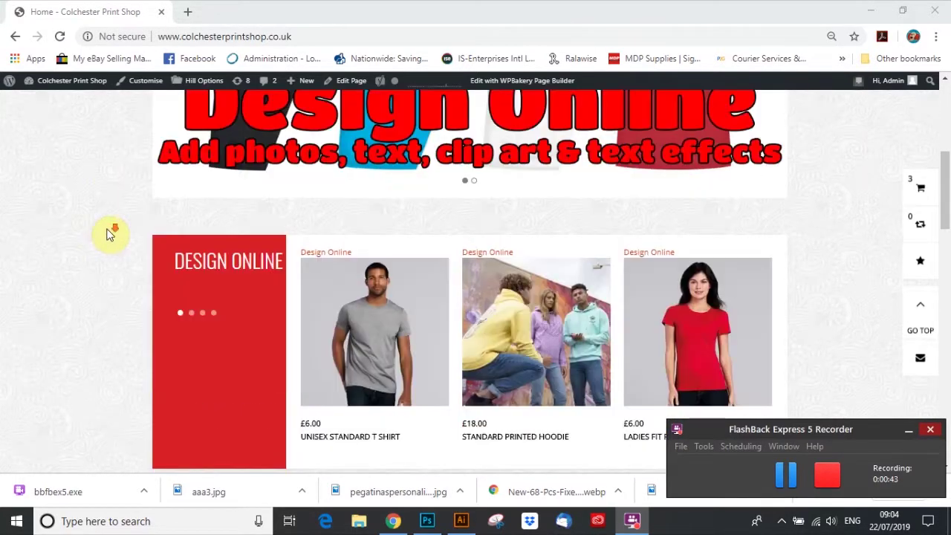
scroll(118, 228, up, 2)
scroll(830, 248, up, 1)
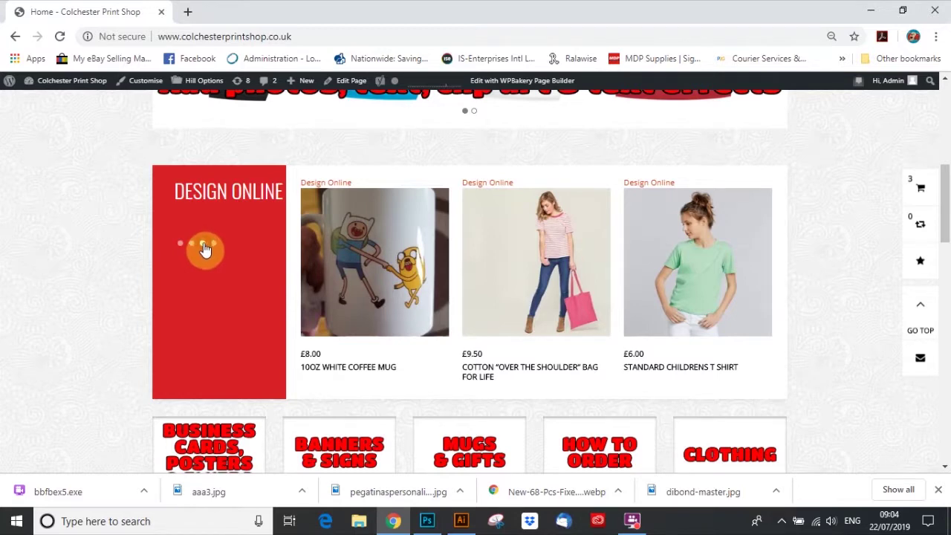
click(207, 245)
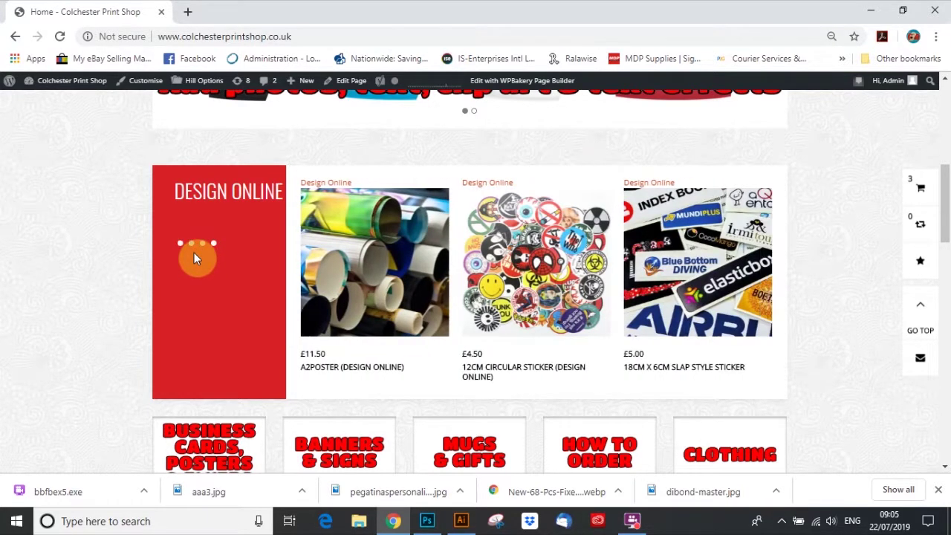
click(179, 245)
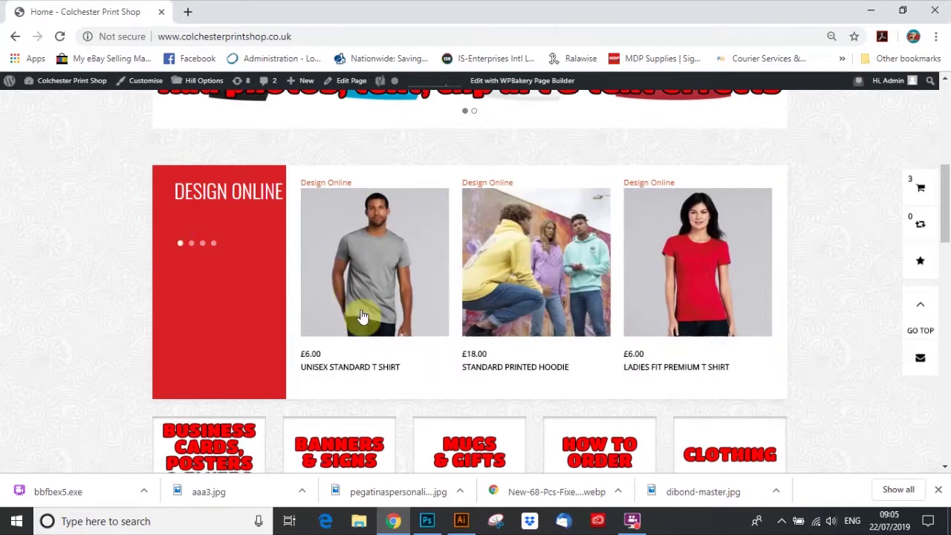
Open the Unisex Standard T Shirt product page and view its "The Stupid Inventions" sample photo and description.
mouse_move(380, 275)
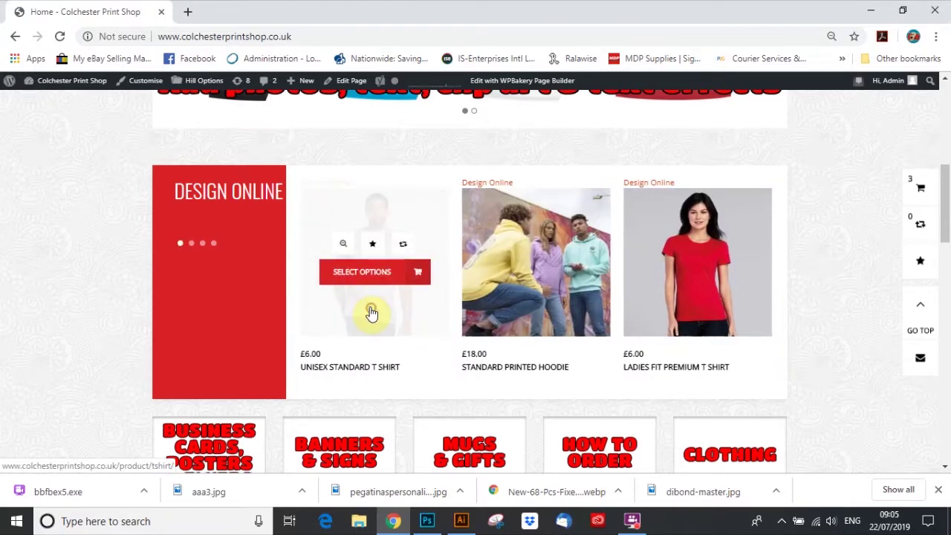
click(362, 366)
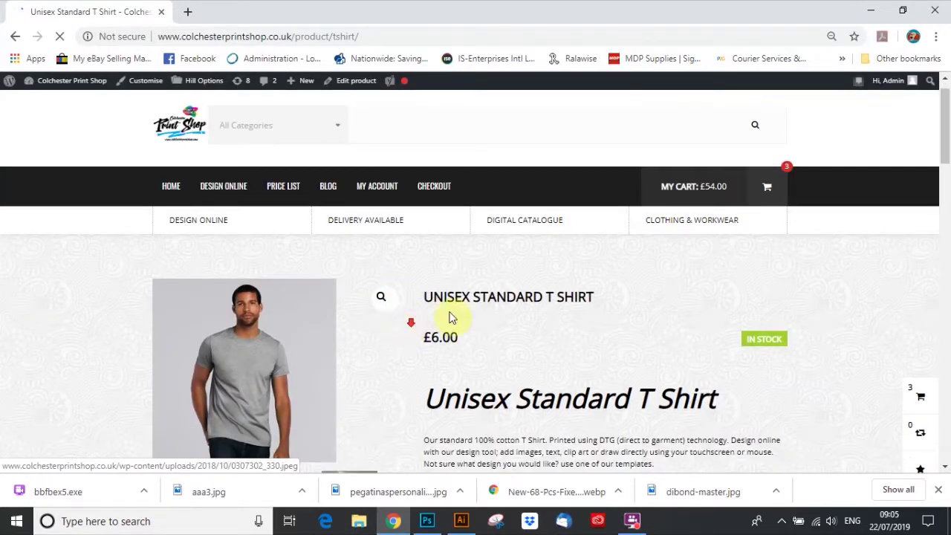
scroll(454, 335, down, 4)
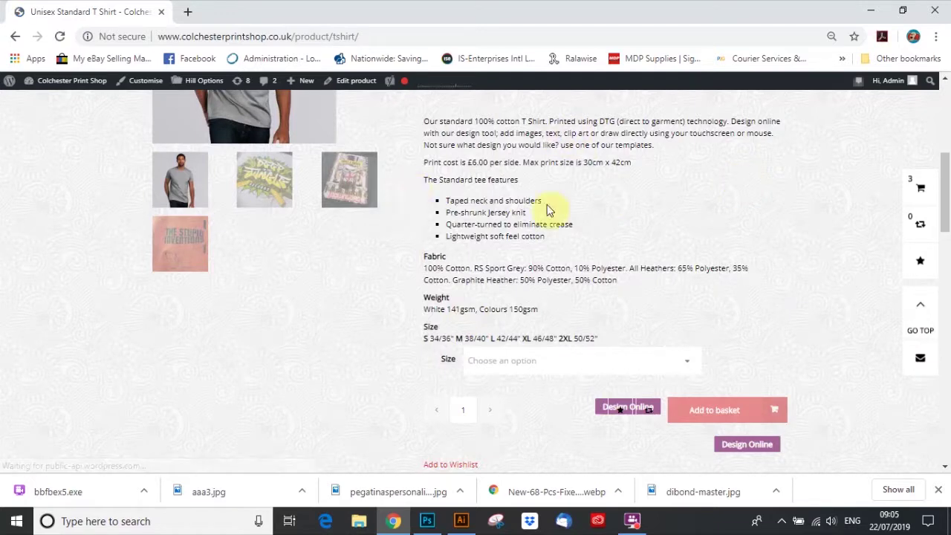
scroll(282, 240, up, 1)
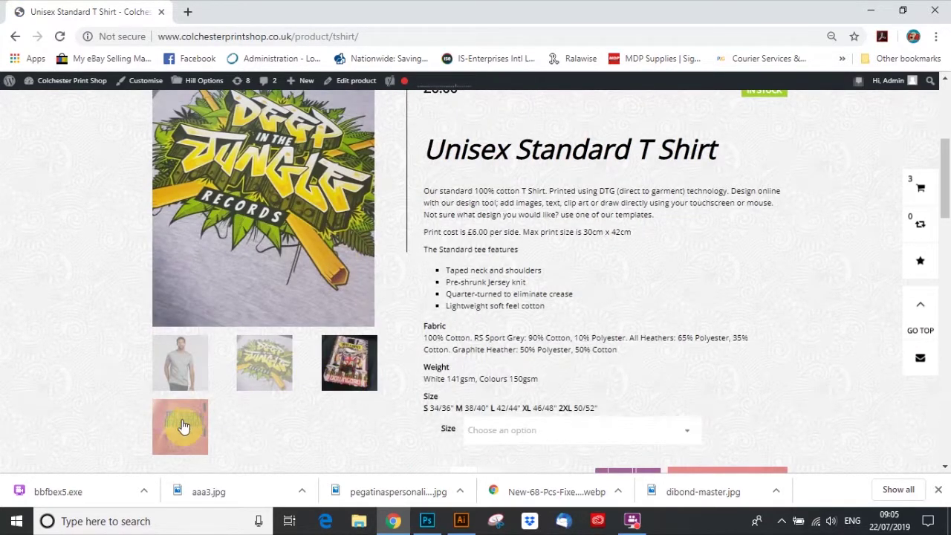
click(183, 426)
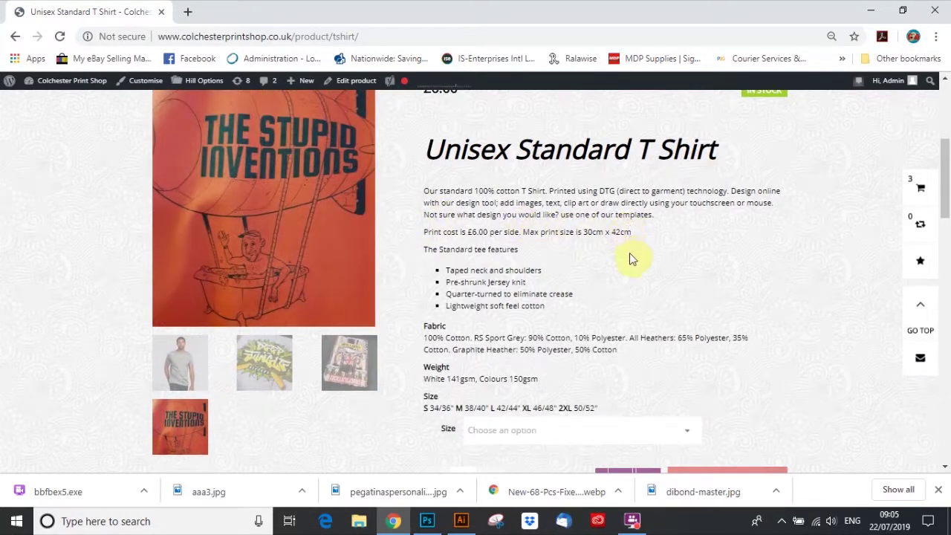
scroll(618, 249, down, 1)
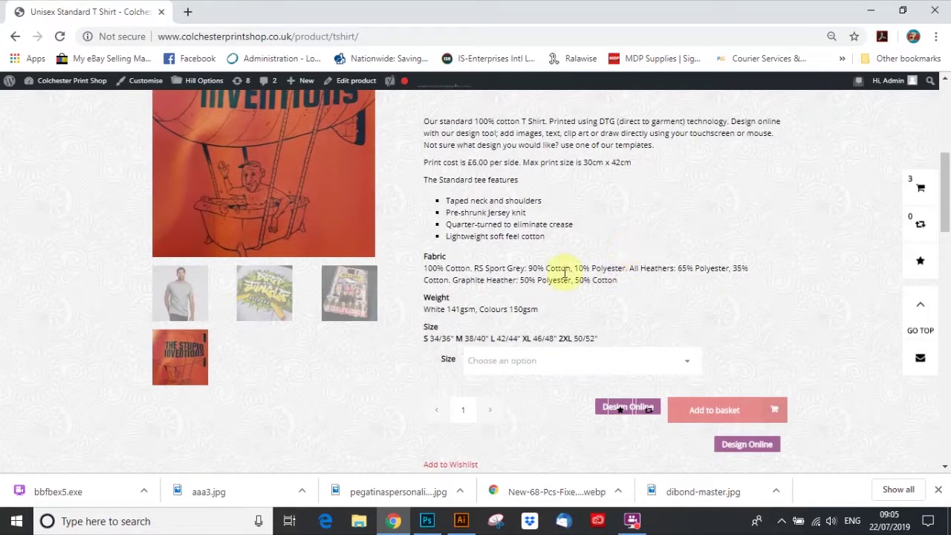
Open the Unisex Standard T Shirt in the online design editor and set its product colour to red.
click(748, 446)
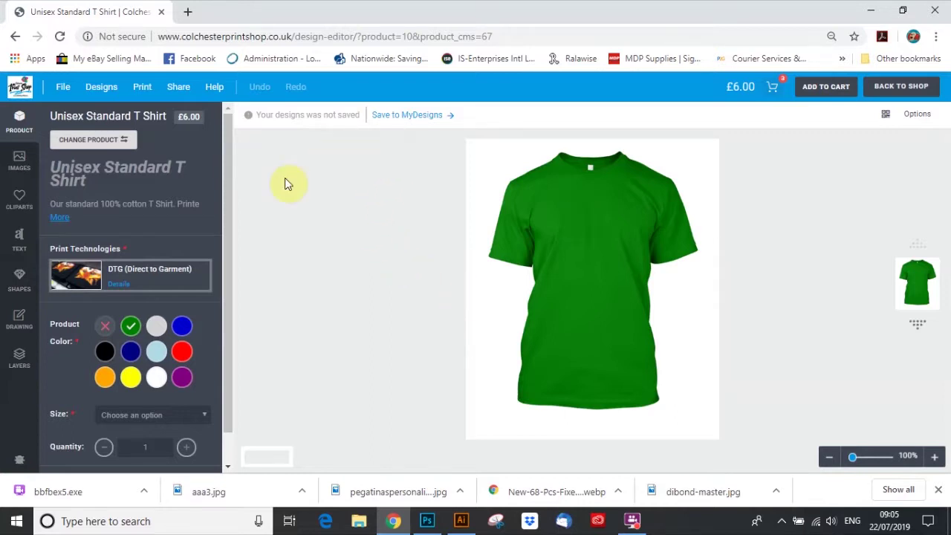
click(156, 325)
click(182, 328)
click(183, 352)
click(157, 358)
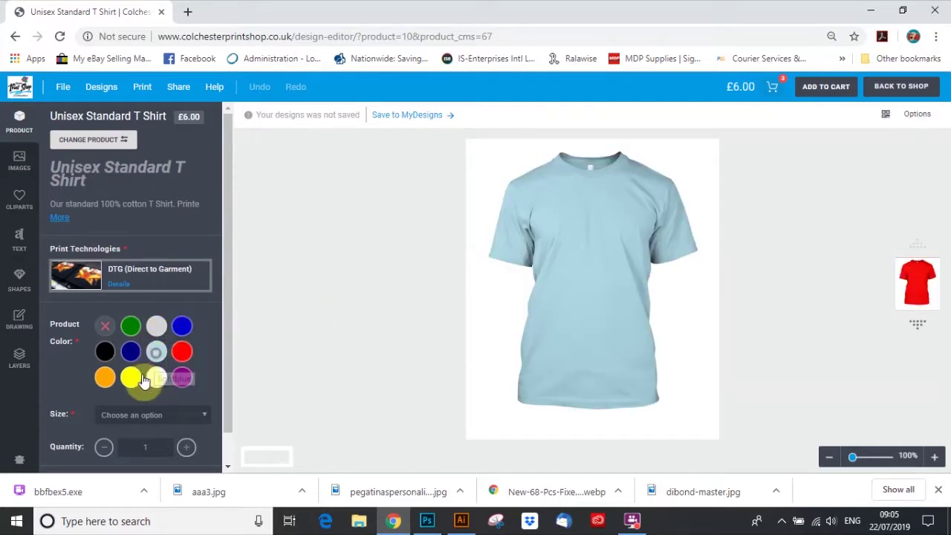
click(183, 355)
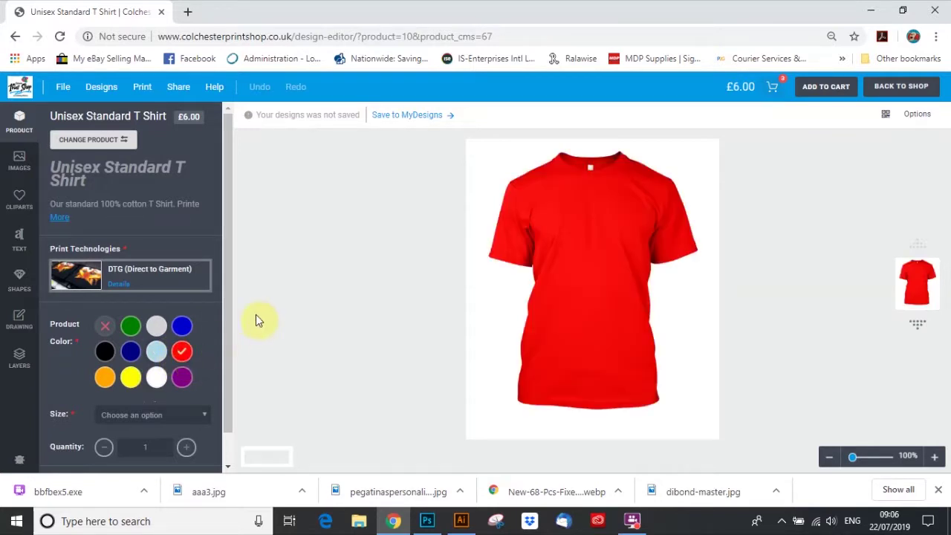
Examine the image upload area and browse the clipart library across all categories.
click(24, 172)
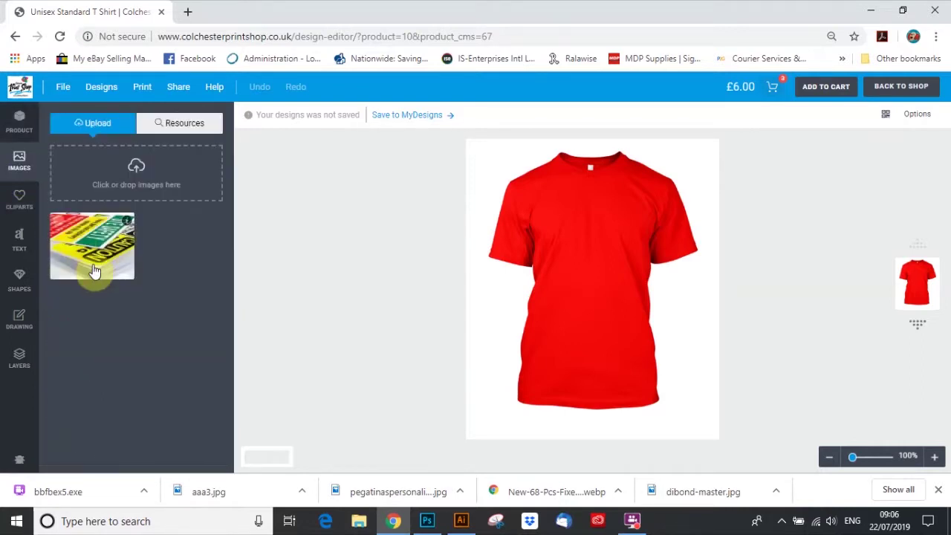
click(127, 186)
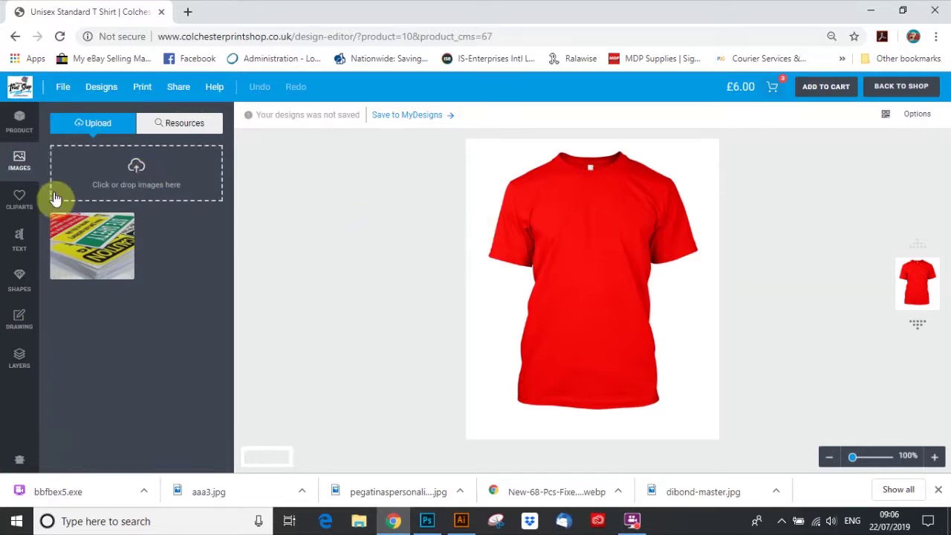
click(19, 199)
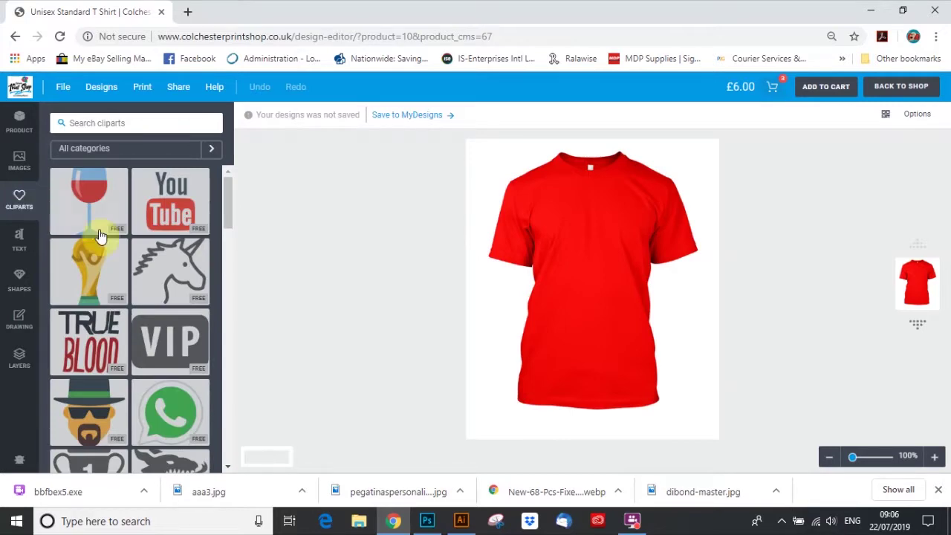
scroll(127, 264, down, 4)
scroll(127, 266, down, 9)
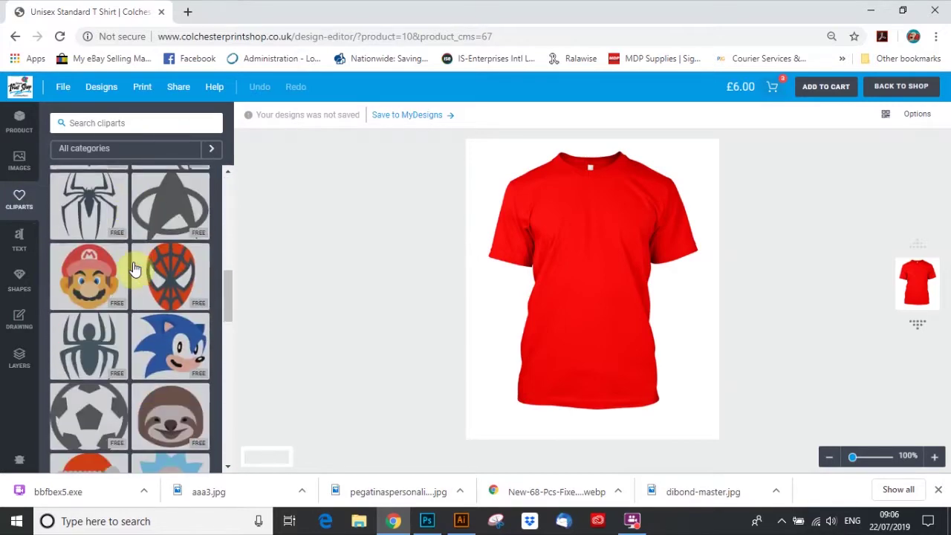
scroll(136, 268, down, 7)
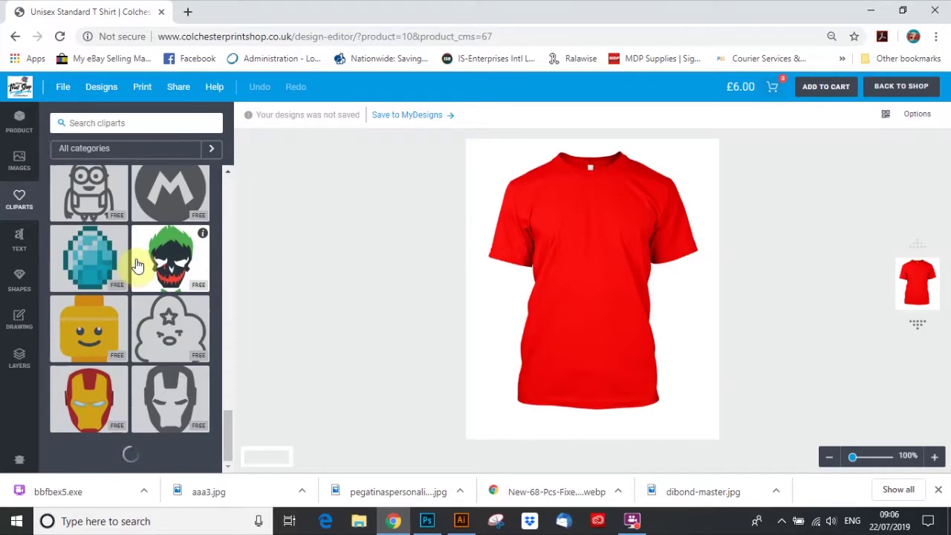
scroll(137, 265, down, 6)
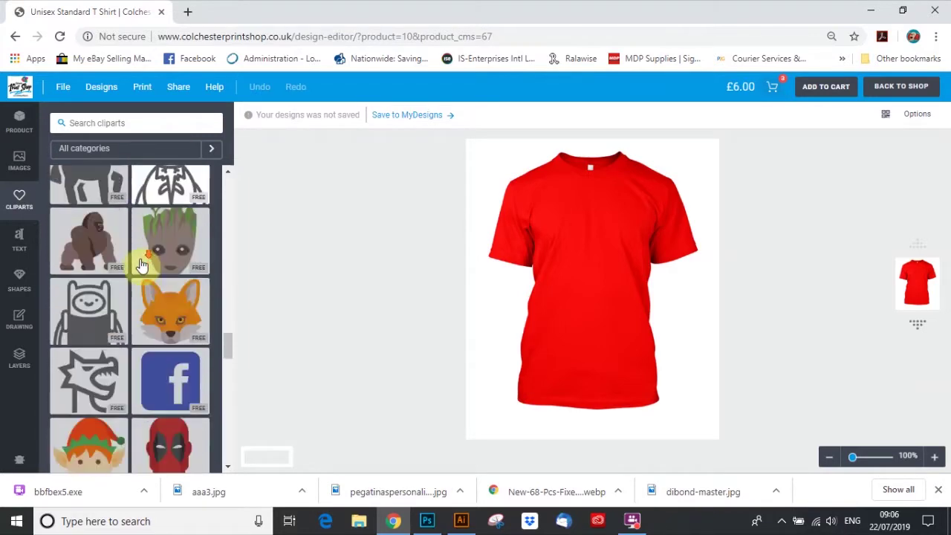
scroll(142, 265, down, 4)
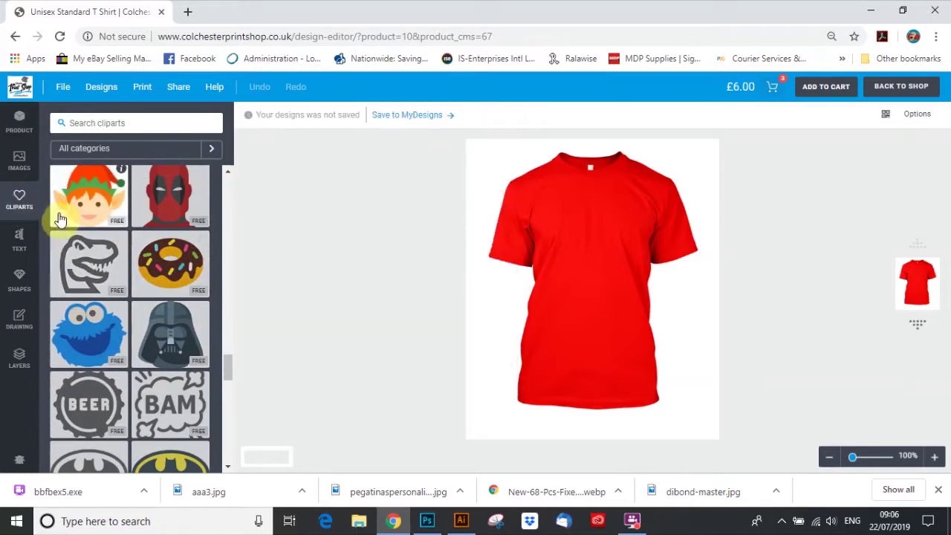
Review the text effects and fonts, and add a text in the Alex Brush font to the T-shirt.
click(17, 239)
scroll(133, 314, down, 4)
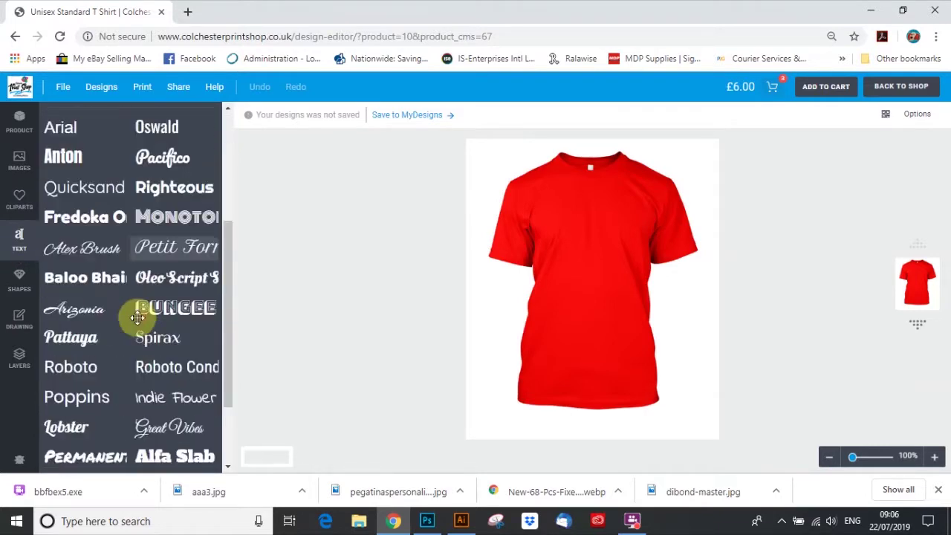
scroll(144, 356, up, 4)
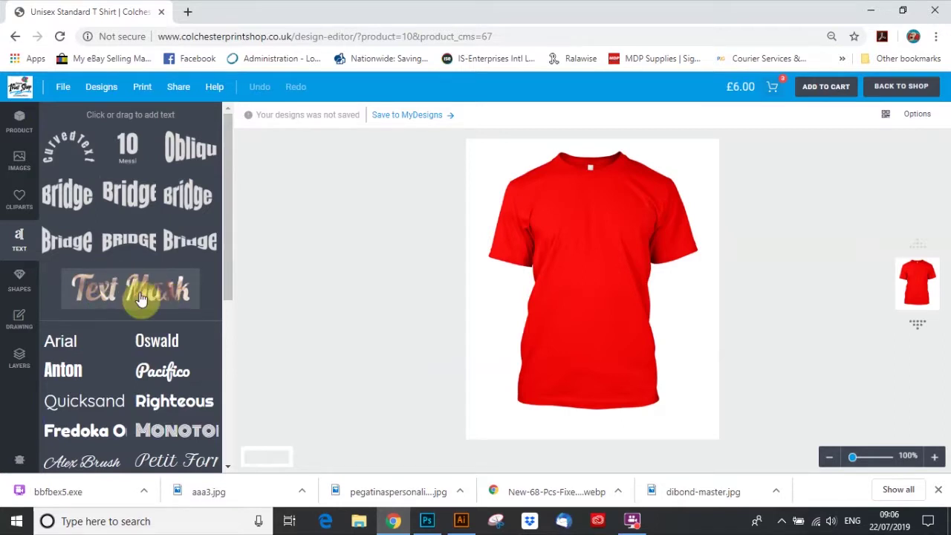
scroll(141, 297, down, 1)
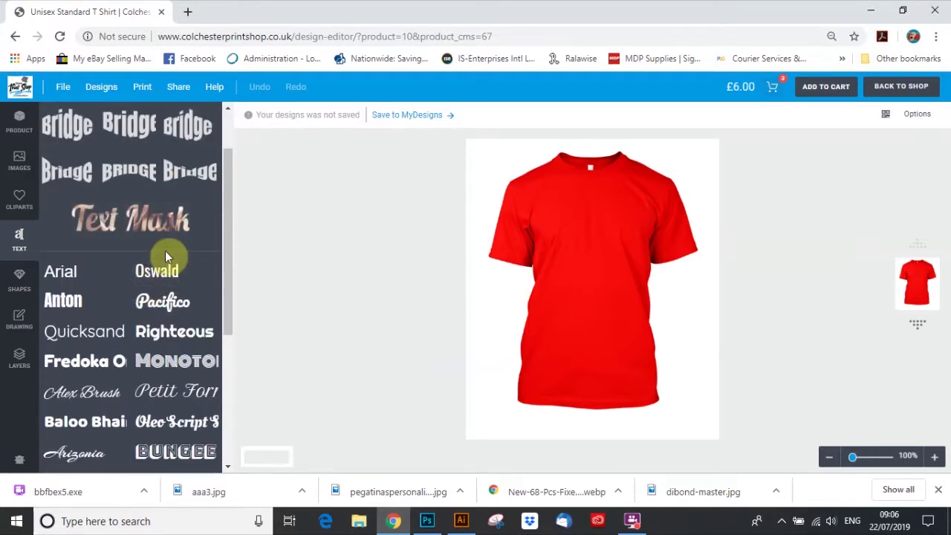
scroll(165, 254, down, 1)
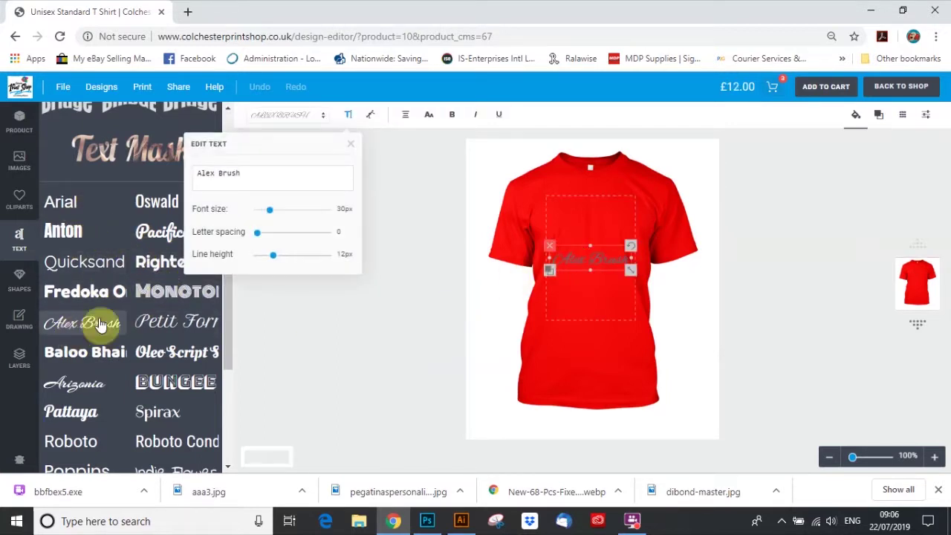
Replace the placeholder wording of the Alex Brush text with "The".
click(244, 171)
drag(246, 174, 178, 183)
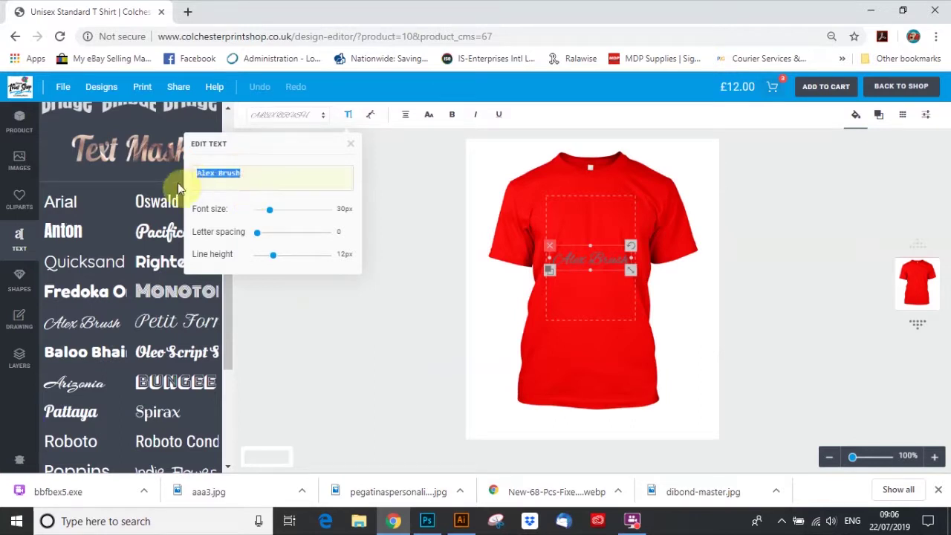
text(Happy)
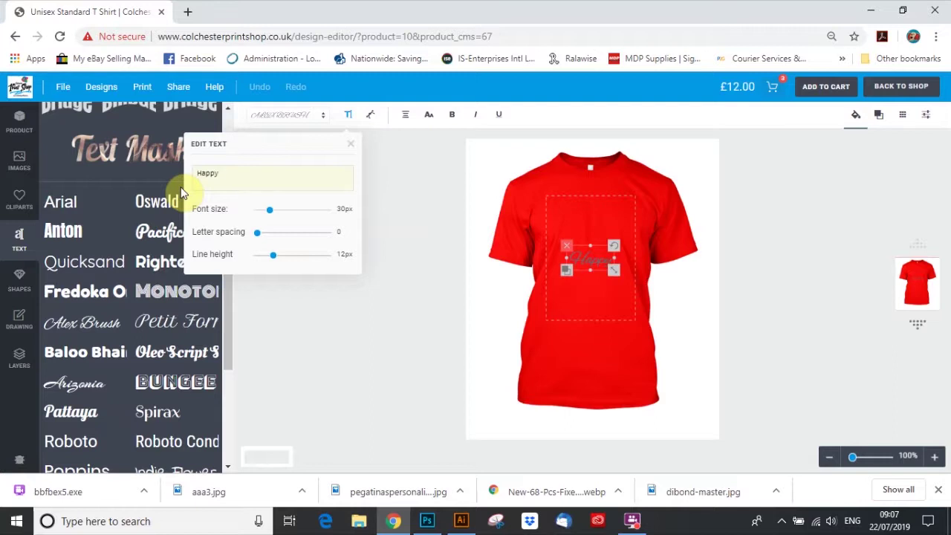
key(BackSpace)
key(BackSpace)
key(BackSpace)
key(BackSpace)
key(BackSpace)
text(The BIG)
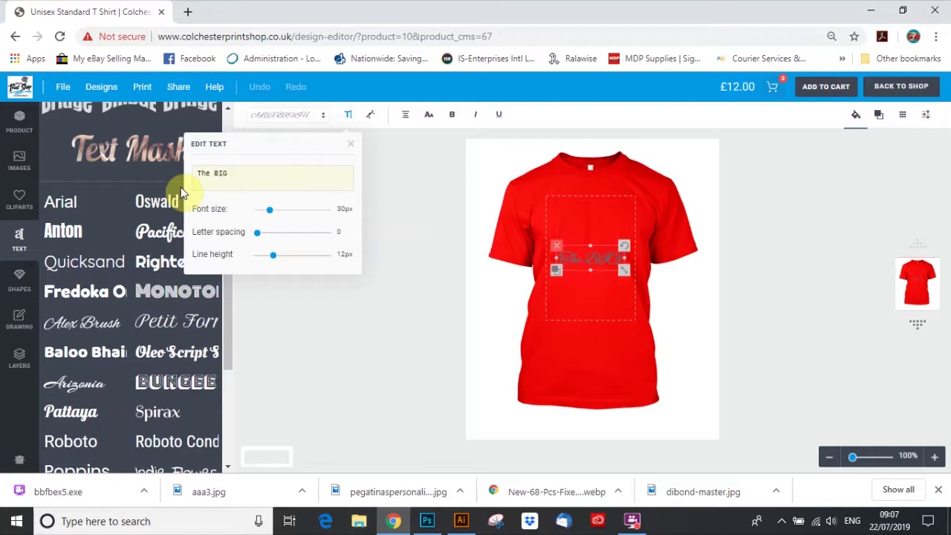
key(BackSpace)
key(BackSpace)
key(BackSpace)
key(BackSpace)
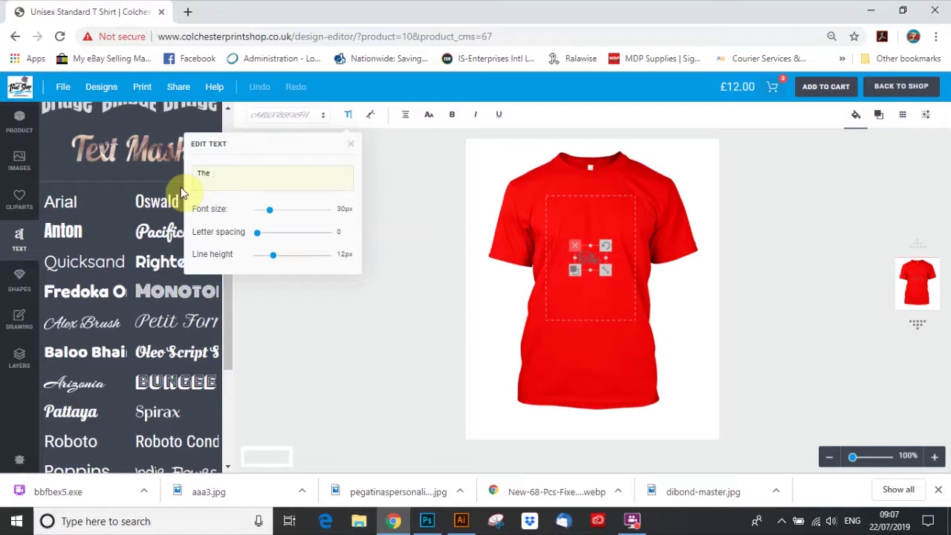
Enlarge the text "The" and move it to the upper-left part of the shirt's print area.
click(572, 255)
drag(590, 260, 598, 227)
click(563, 223)
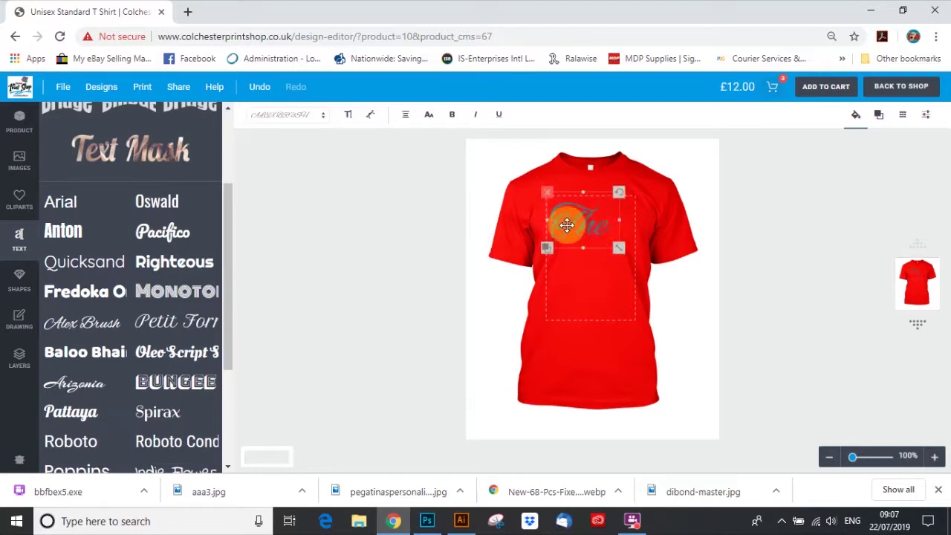
Change the fill colour of the text "The" to white.
click(858, 118)
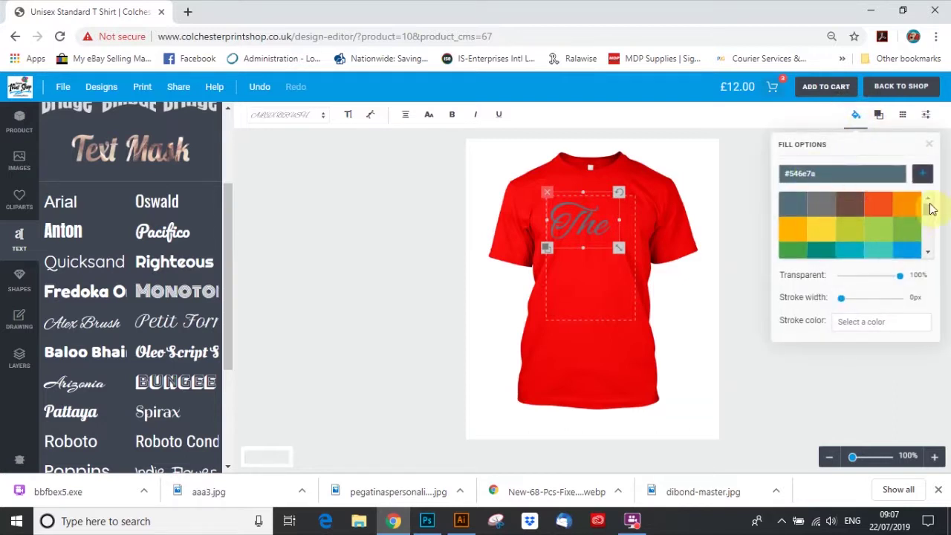
drag(927, 208, 927, 229)
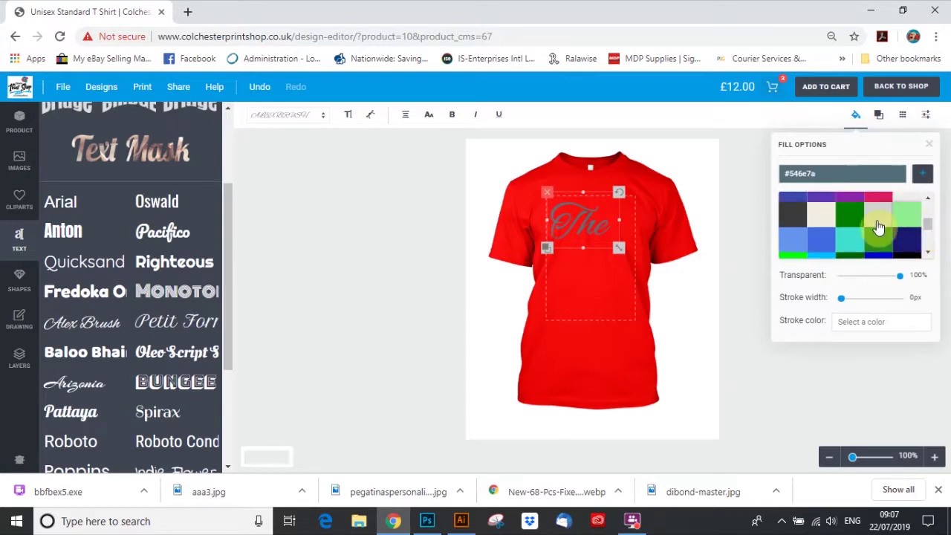
click(822, 214)
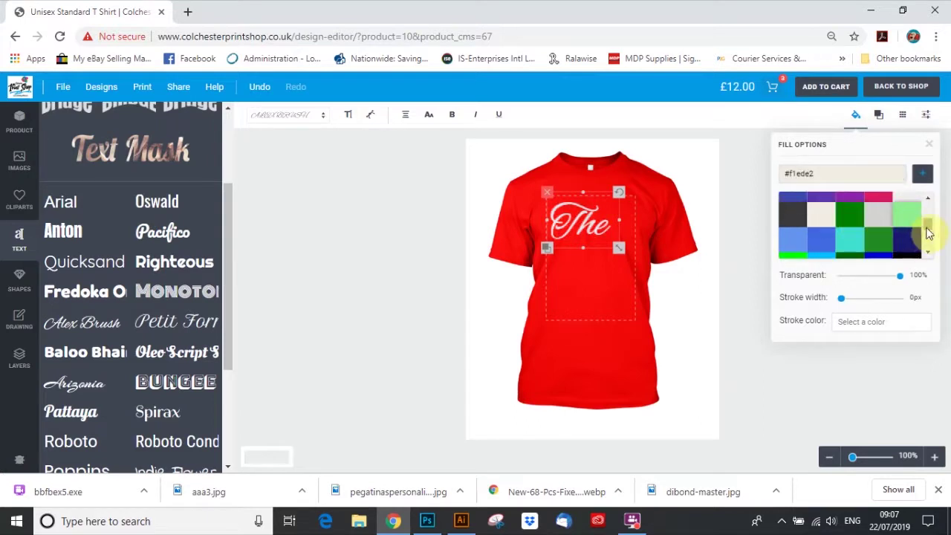
drag(927, 229, 877, 254)
click(826, 249)
Scale down the text "The" and place it in the upper-left corner of the print area.
click(598, 244)
drag(600, 232, 574, 212)
Add a text in the Luckiest Guy font to the shirt and place it just below "The".
scroll(206, 257, down, 3)
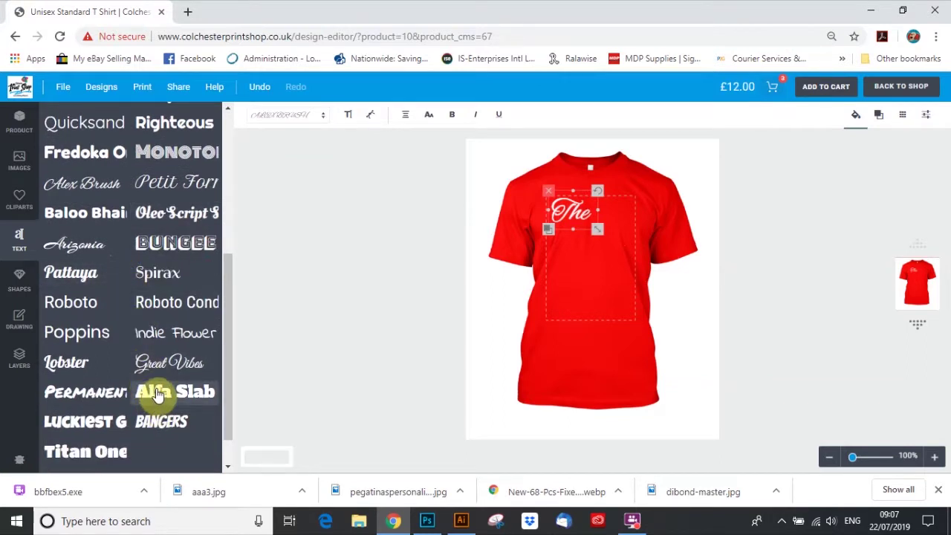
click(80, 426)
drag(569, 272, 620, 264)
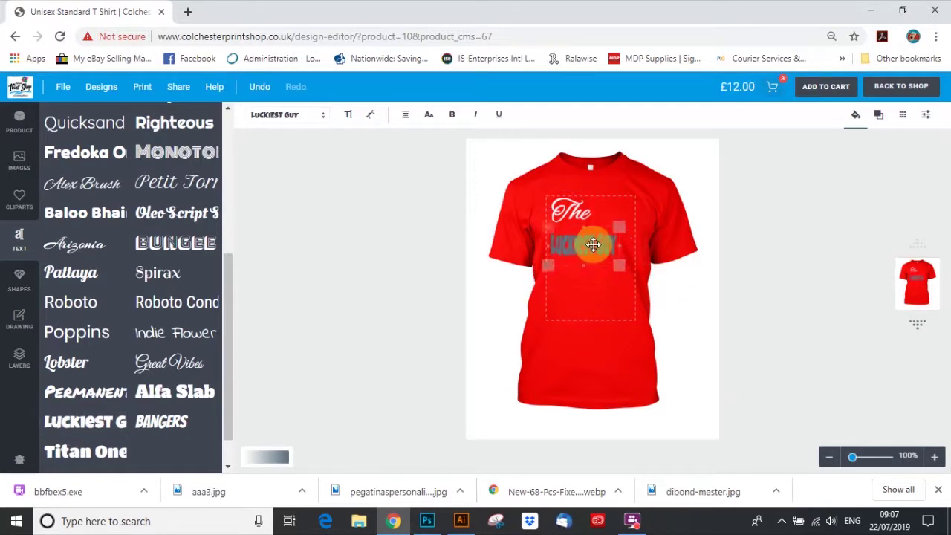
Replace the placeholder wording of the Luckiest Guy text with "BIG" and "40" on two separate lines.
click(347, 115)
drag(257, 175, 187, 164)
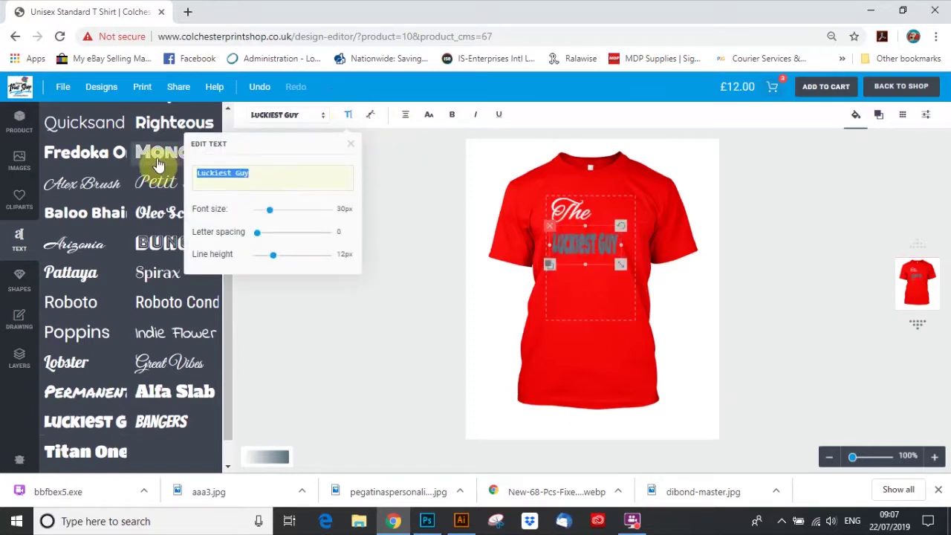
text(BIG)
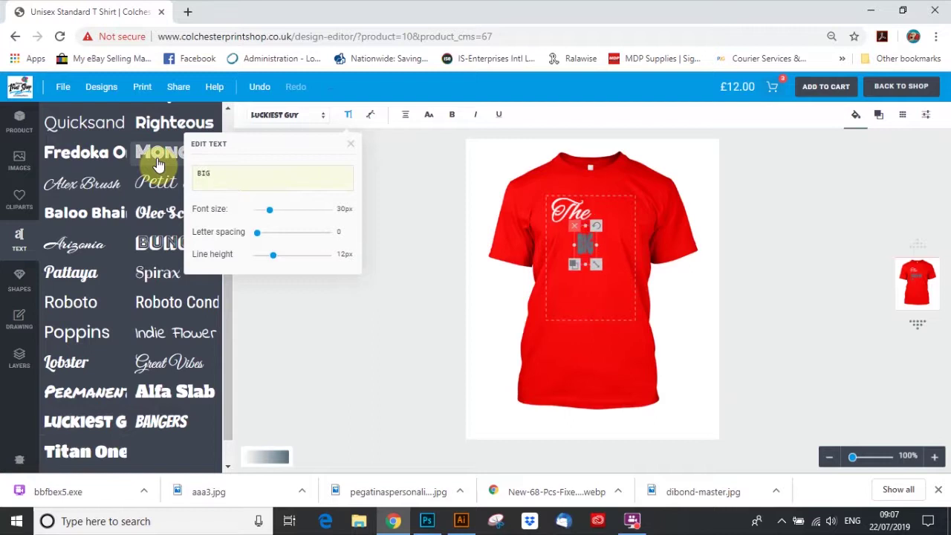
key(Return)
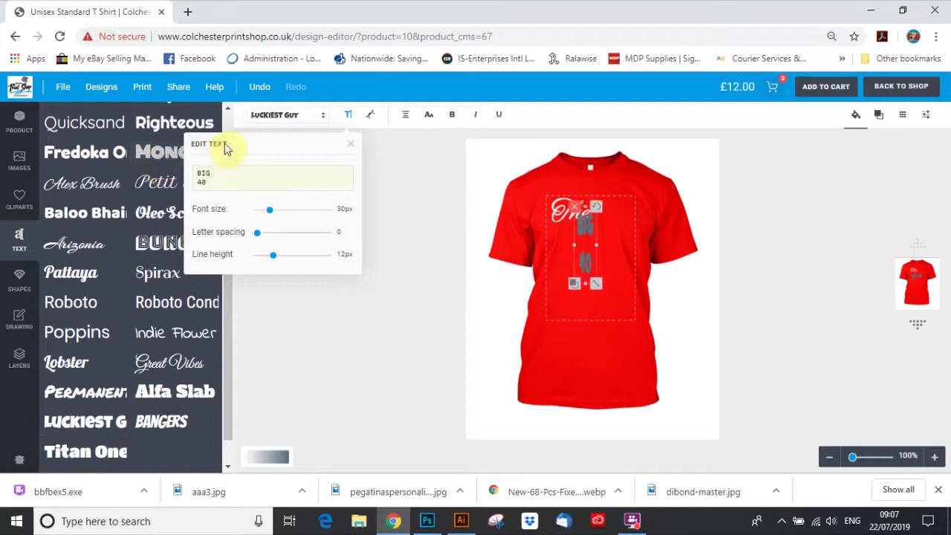
Enlarge the two-line "BIG 40" text so that it fills most of the print area below "The".
click(593, 293)
mouse_move(598, 286)
mouse_down()
mouse_move(614, 279)
mouse_move(605, 256)
mouse_move(614, 244)
mouse_move(603, 291)
mouse_up()
click(588, 267)
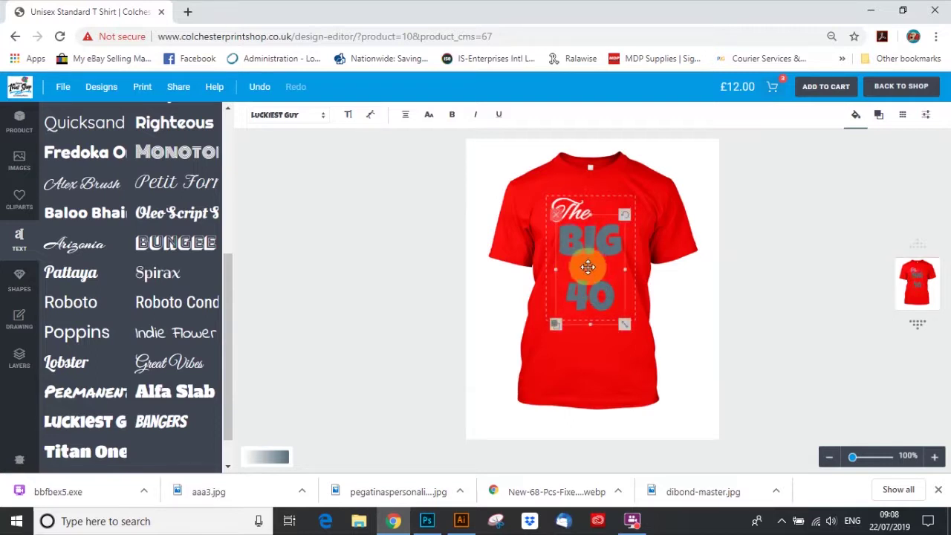
Delete the "40" line from the text and move the remaining "BIG" up, slightly right of centre beneath "The".
click(349, 115)
drag(214, 186, 178, 182)
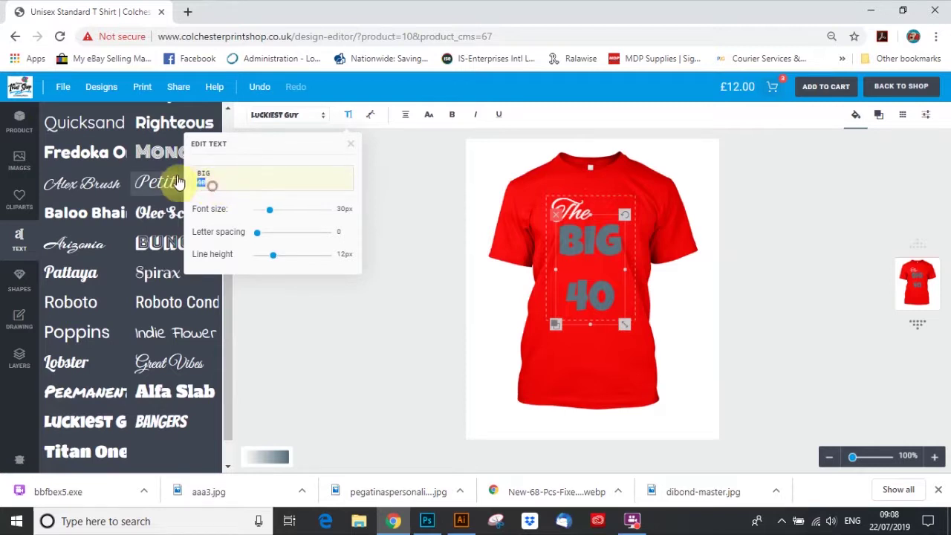
key(BackSpace)
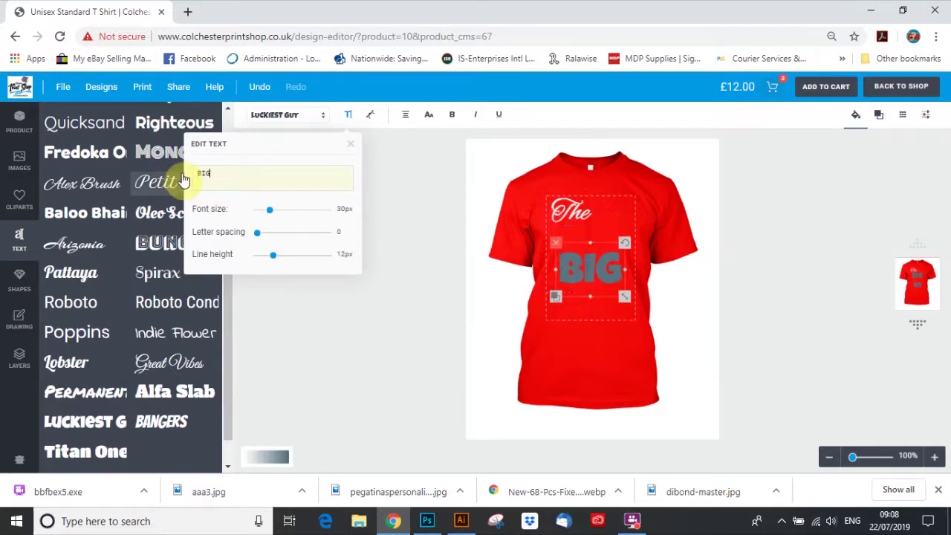
click(605, 262)
drag(606, 262, 612, 233)
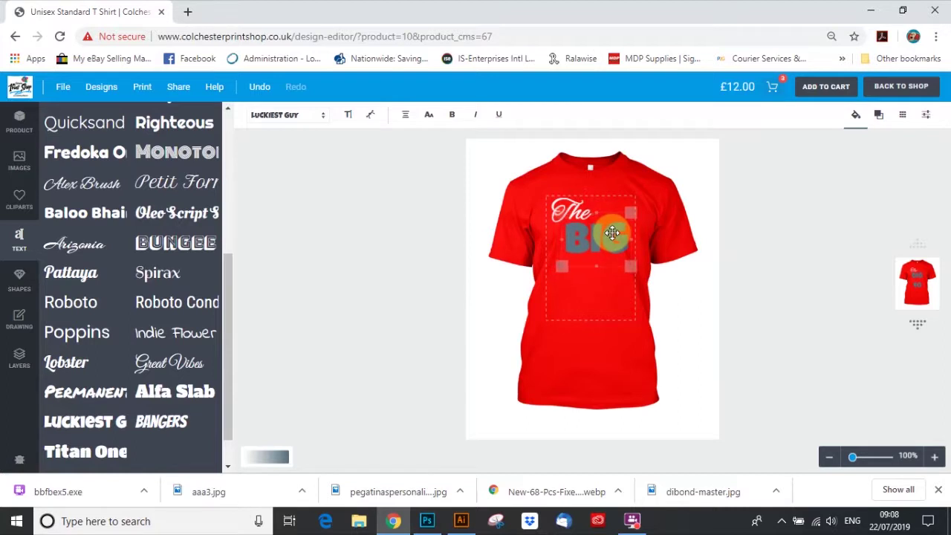
Change the fill colour of the text "BIG" to yellow (#ffff00) and deselect it.
click(855, 114)
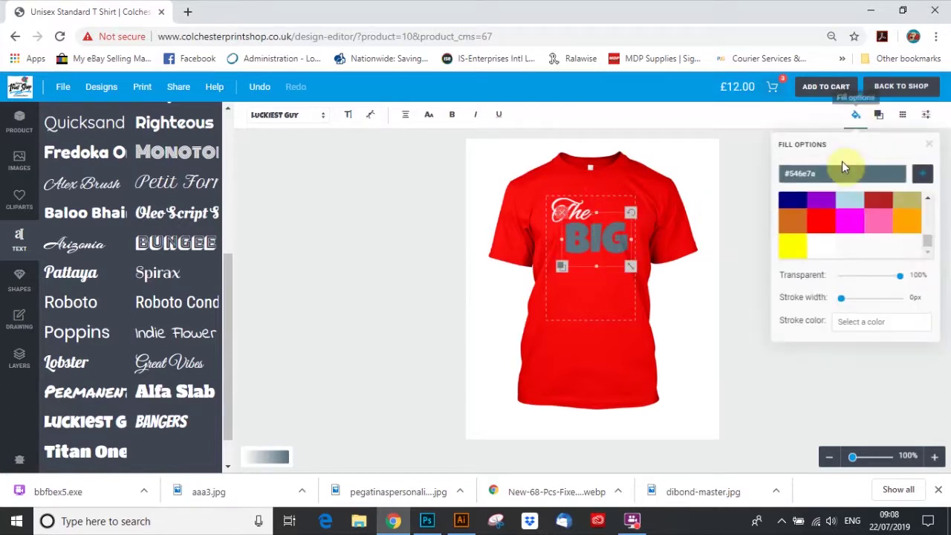
click(793, 244)
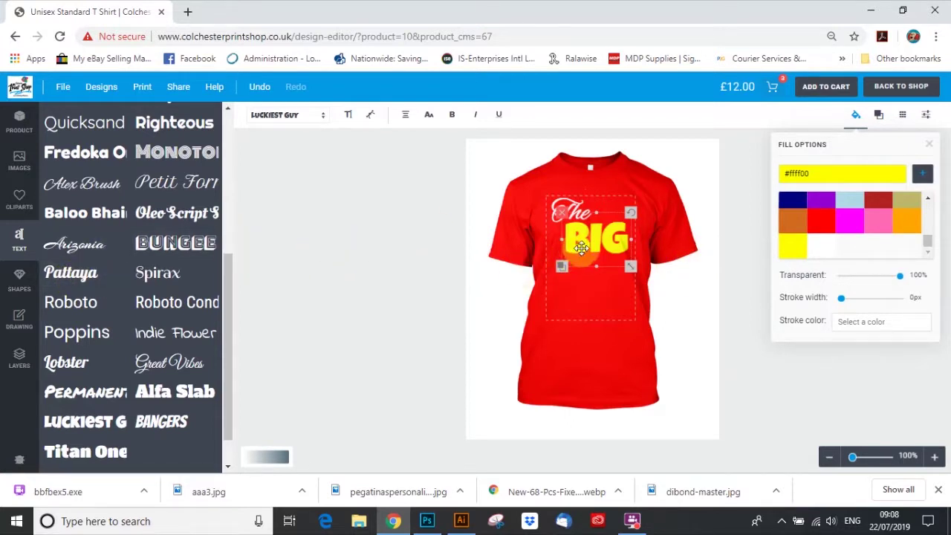
click(572, 303)
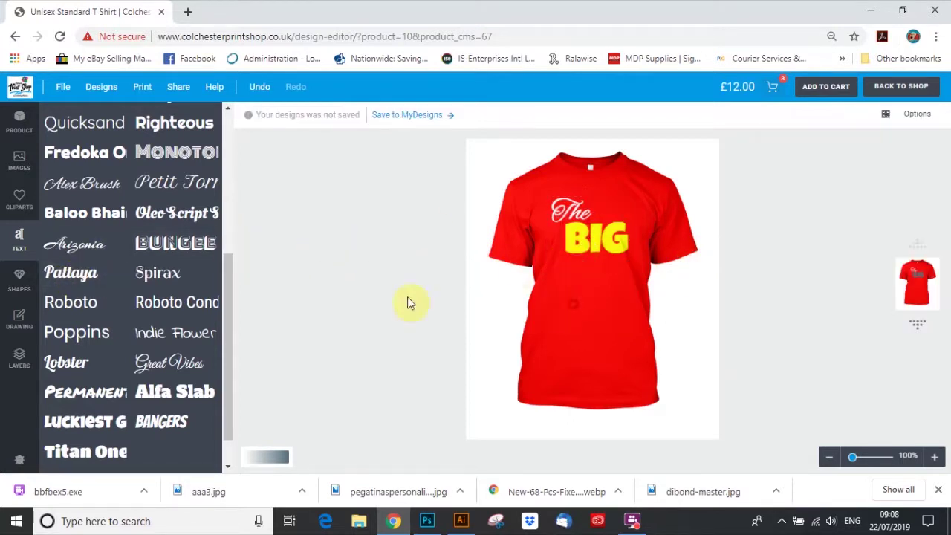
Add another Luckiest Guy text below "BIG" and replace its placeholder wording with "40".
click(75, 424)
drag(577, 276, 586, 289)
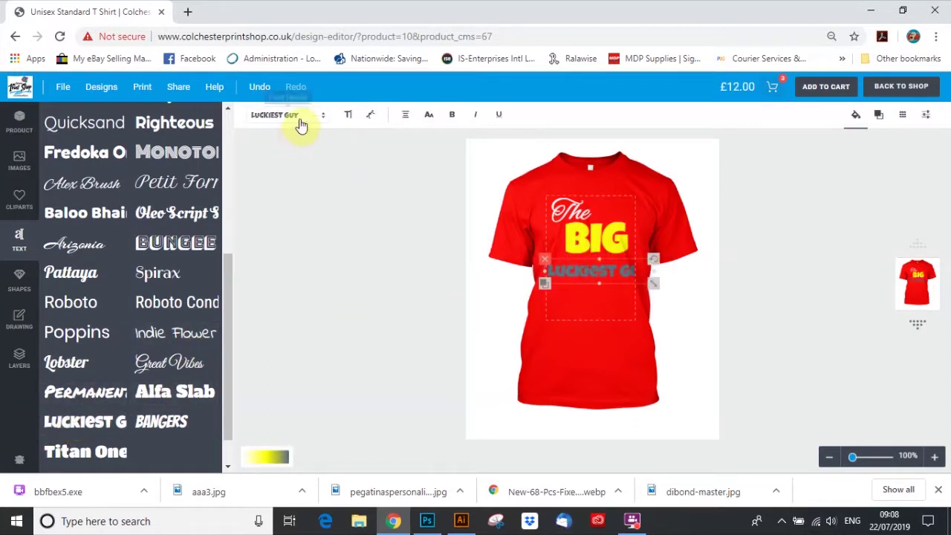
click(347, 115)
triple_click(261, 170)
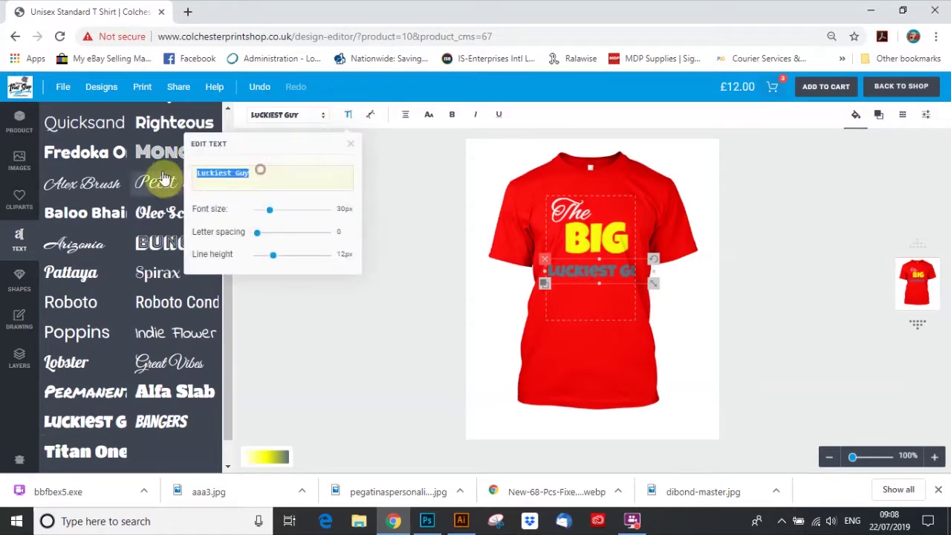
text(40)
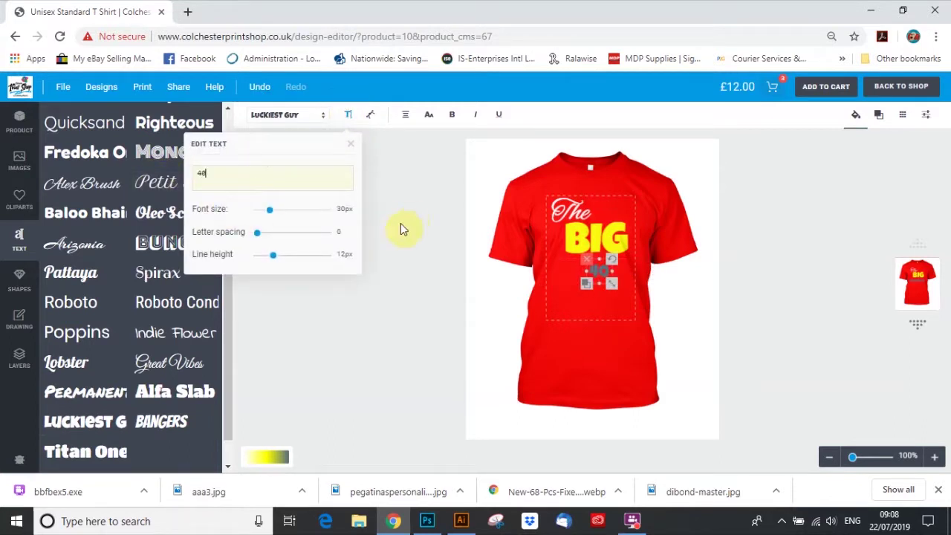
Enlarge the text "40" and position it directly beneath "BIG" in the print area.
drag(611, 283, 632, 304)
drag(612, 261, 599, 268)
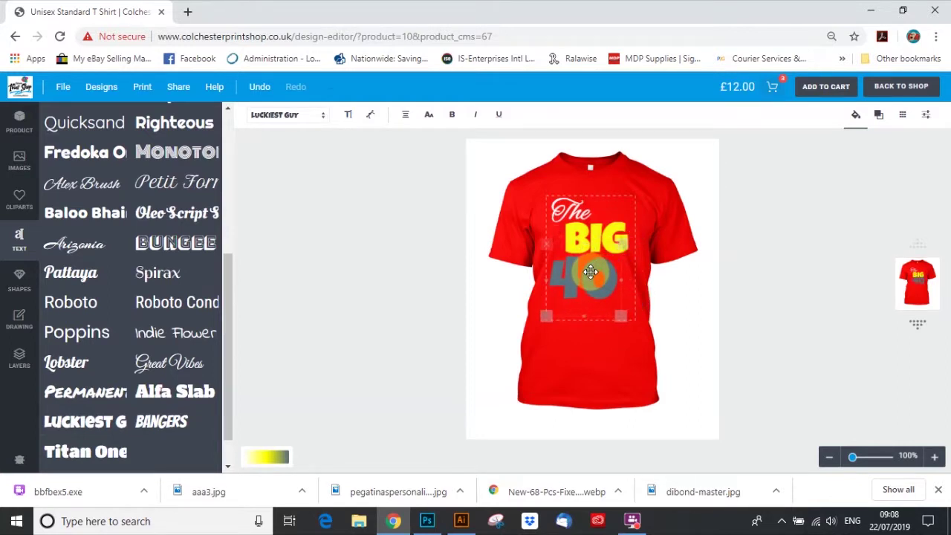
drag(590, 272, 591, 272)
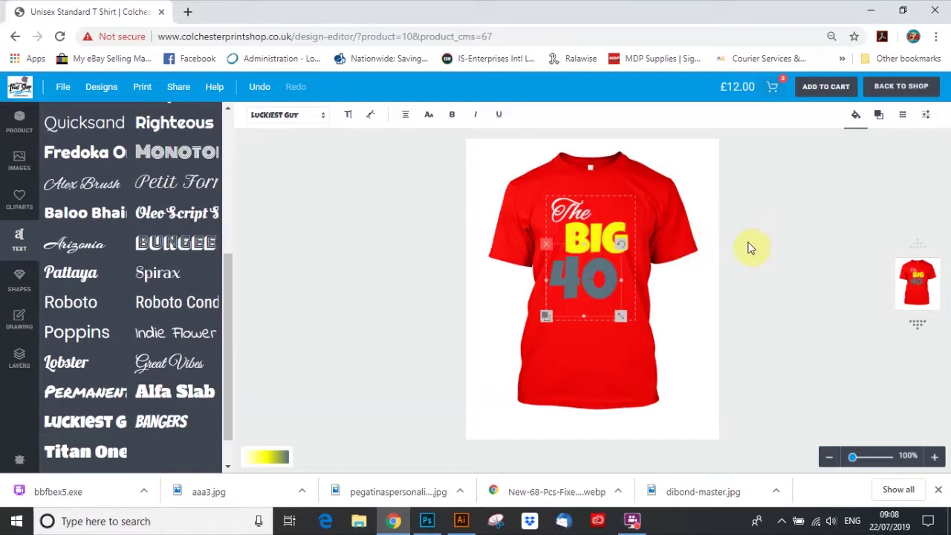
Give the text "40" a white (#ffffff) outline with a stroke width of 53px.
click(855, 116)
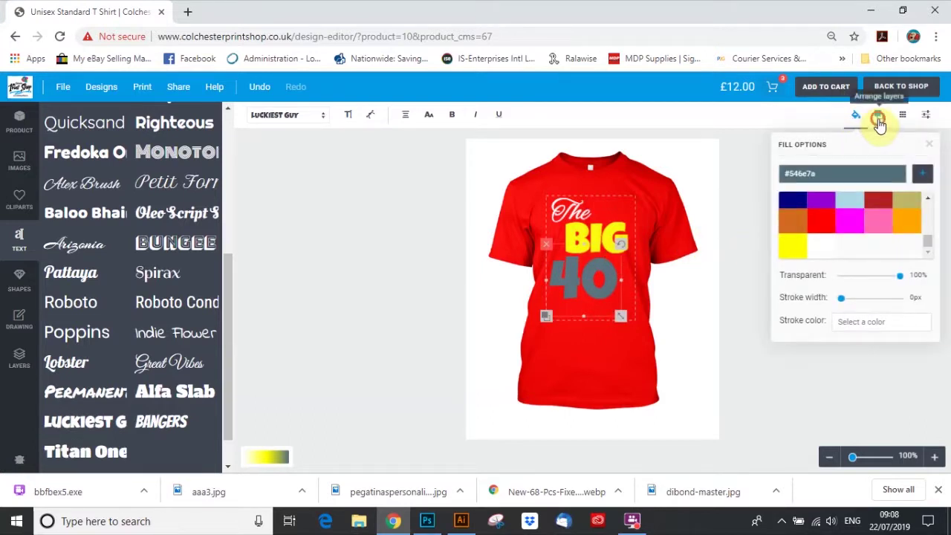
click(879, 117)
click(853, 116)
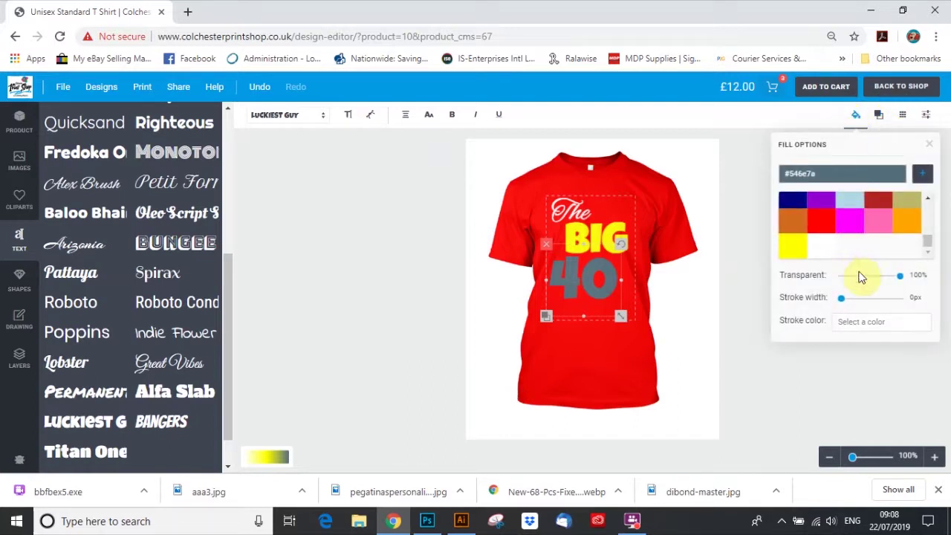
drag(844, 300, 872, 301)
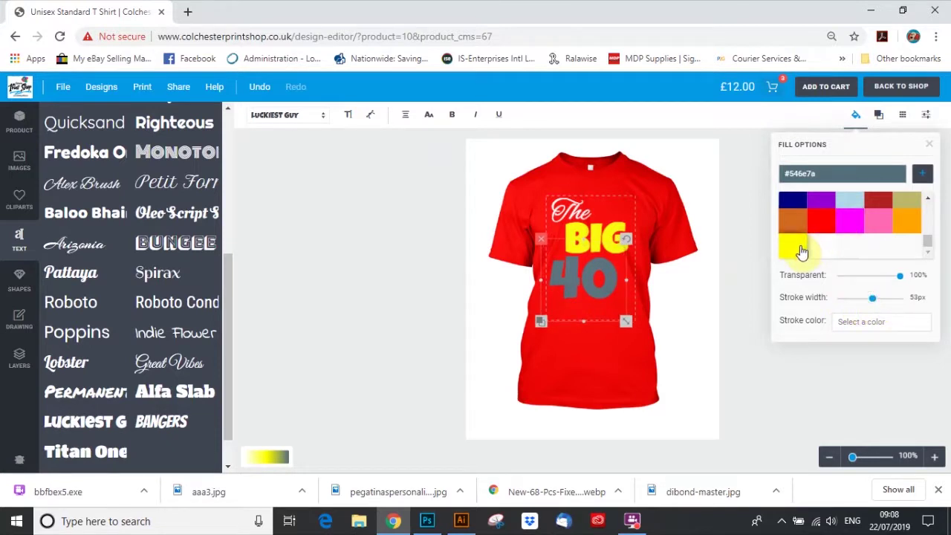
click(871, 321)
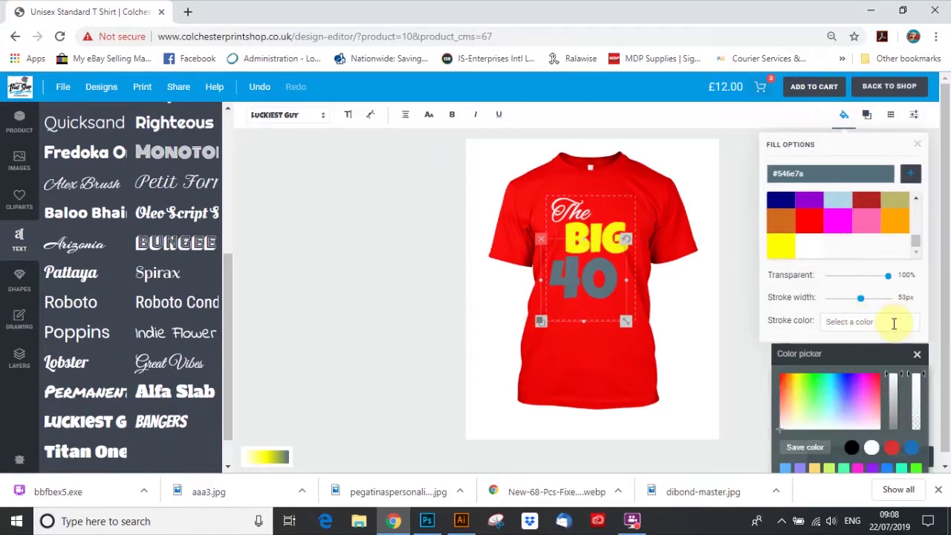
click(872, 439)
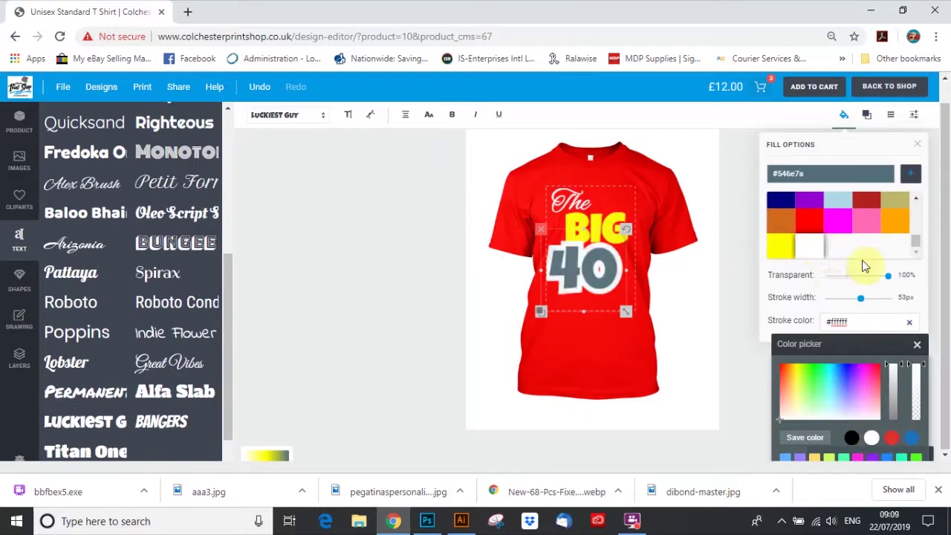
Change the fill colour of "40" to red (#ff0000) and shift the text slightly to line up under "BIG".
scroll(918, 246, up, 2)
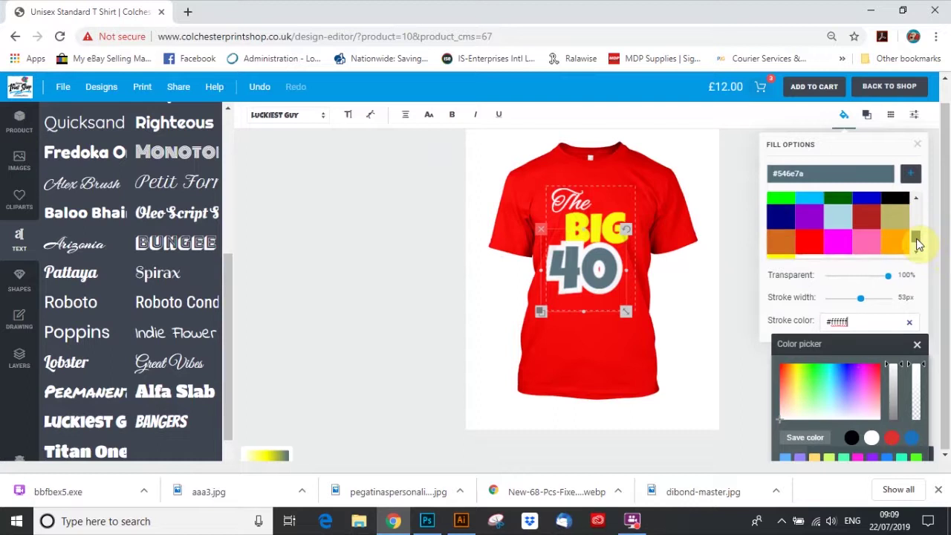
click(809, 242)
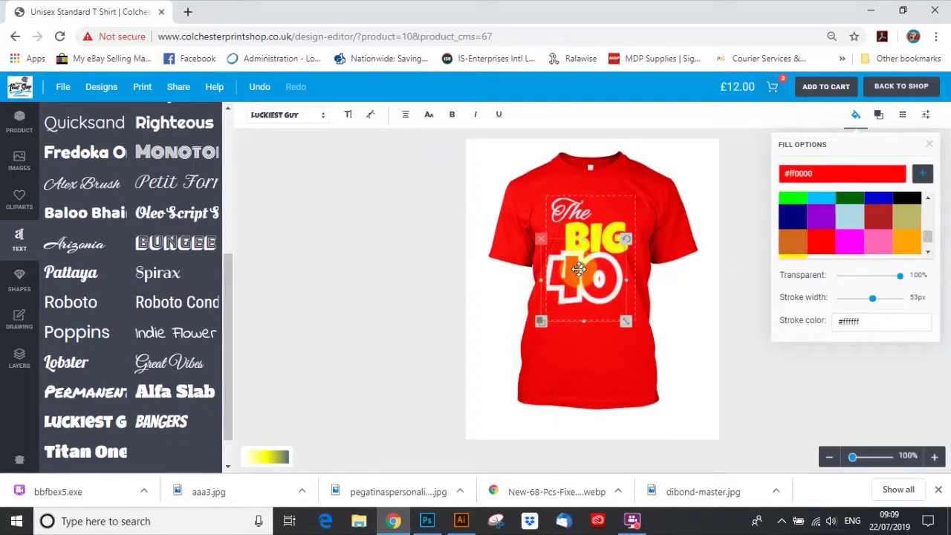
drag(579, 269, 587, 277)
click(780, 196)
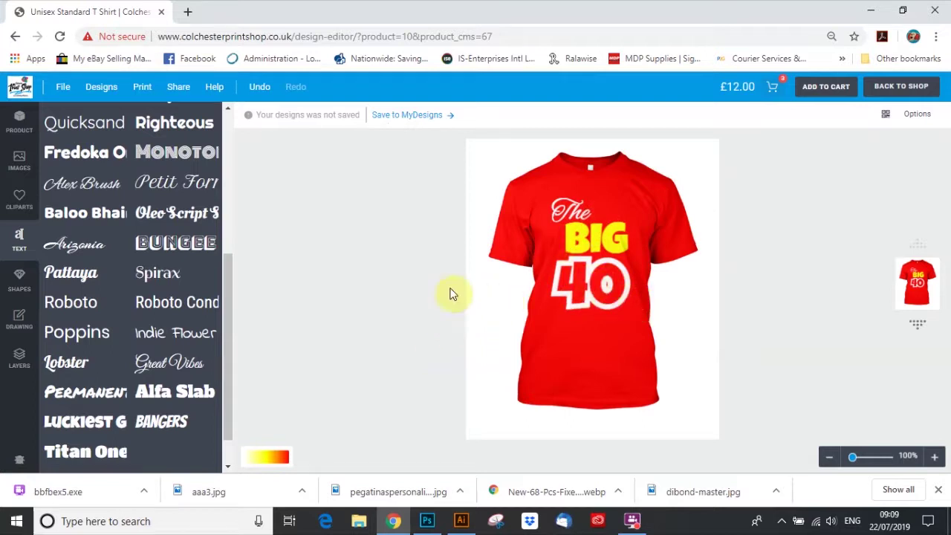
Choose size L for the T shirt and add the finished design to the cart.
scroll(170, 304, up, 3)
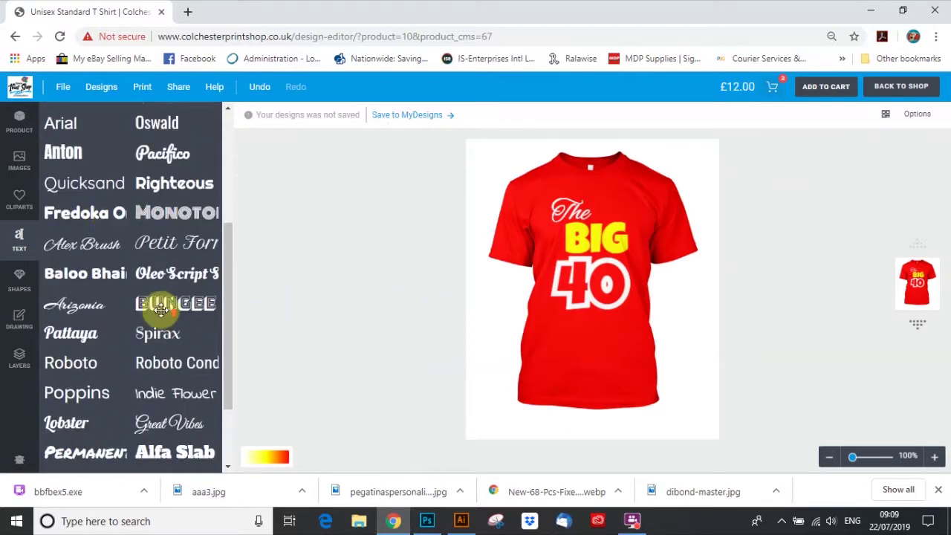
click(20, 120)
scroll(195, 378, down, 2)
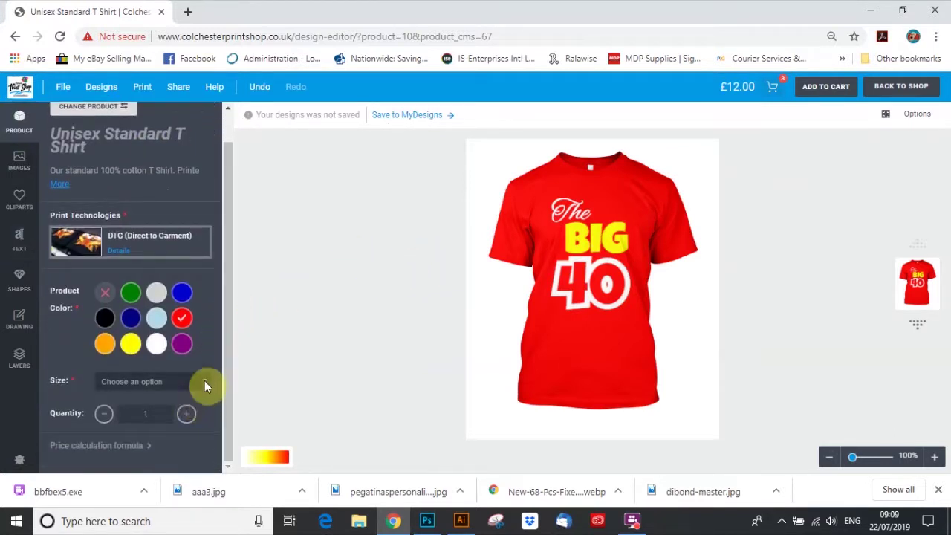
click(205, 382)
click(130, 422)
click(820, 88)
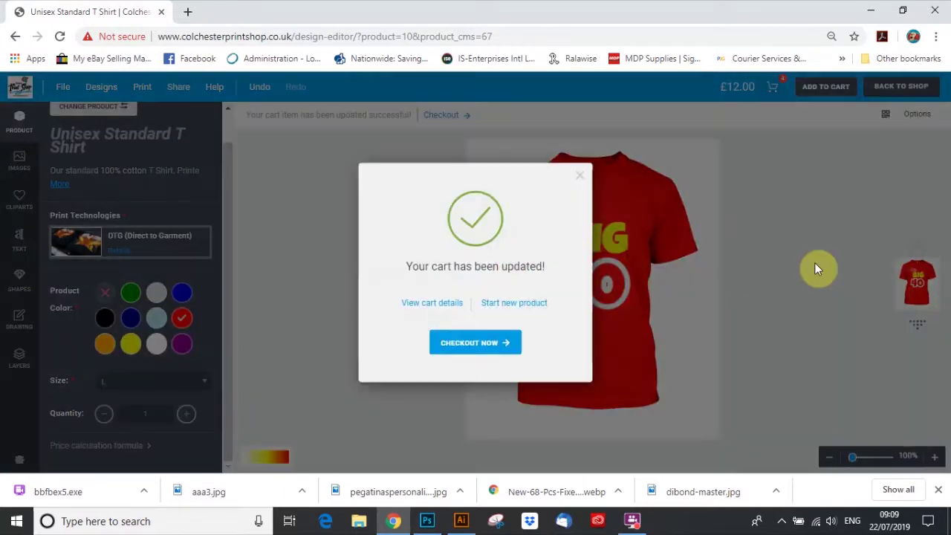
Proceed to checkout and look through the items listed in the cart.
click(466, 343)
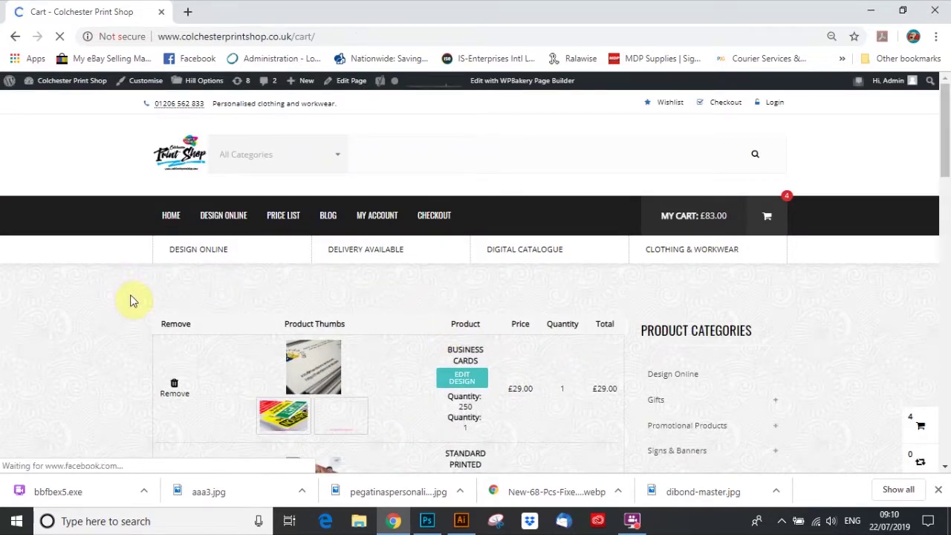
scroll(369, 317, down, 3)
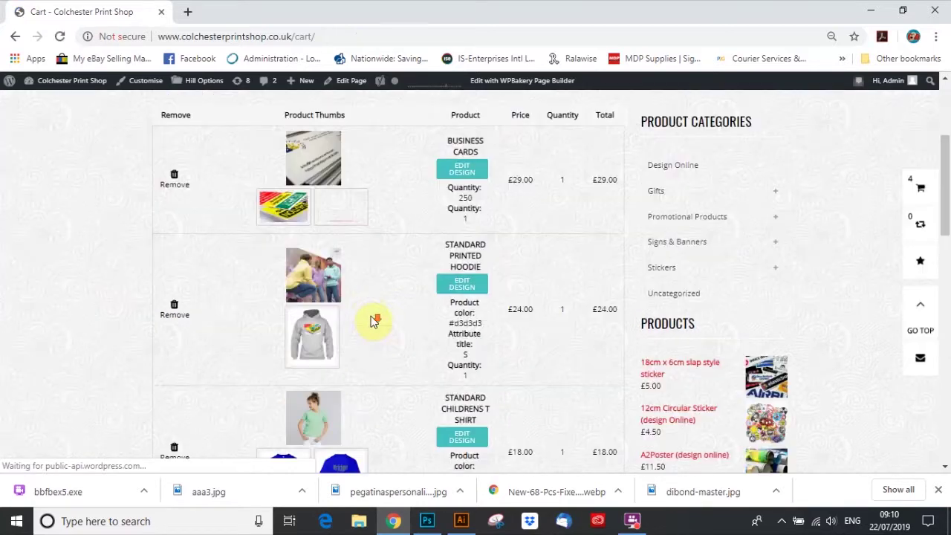
scroll(378, 301, down, 1)
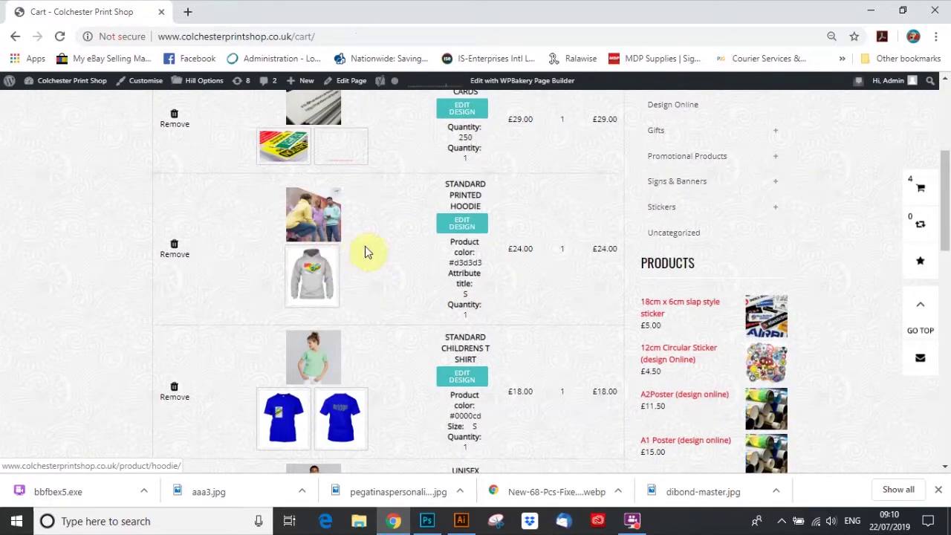
Remove the Business Cards, Standard Printed Hoodie and Standard Childrens T Shirt from the cart.
scroll(365, 252, up, 3)
click(173, 320)
scroll(234, 330, down, 3)
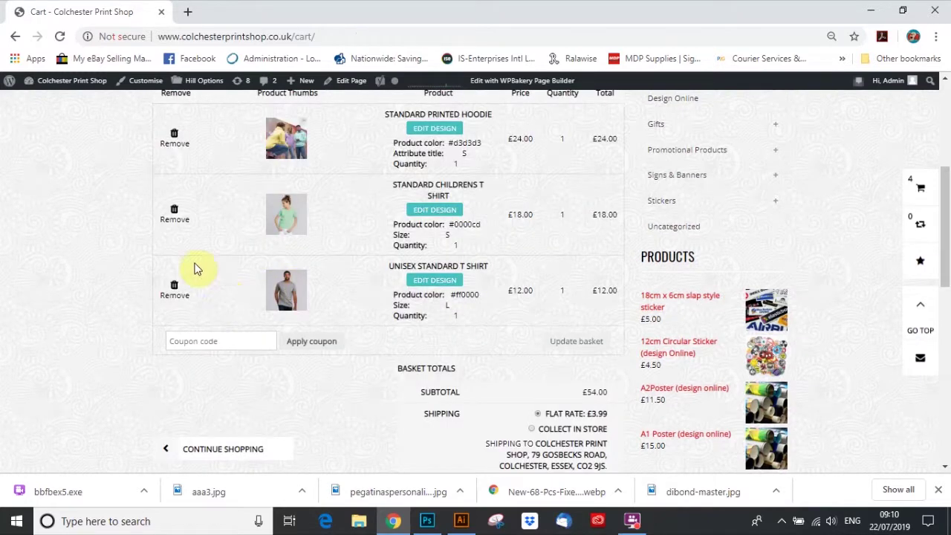
click(176, 229)
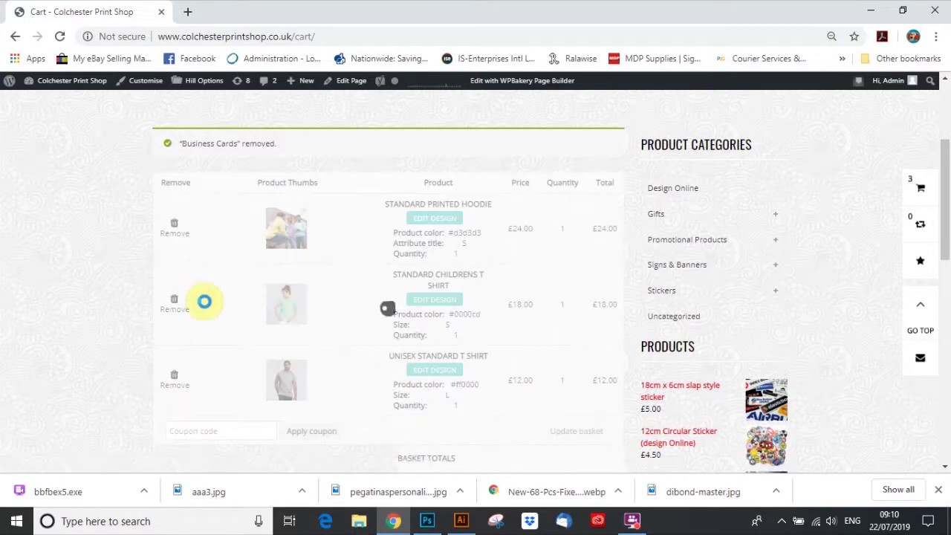
scroll(360, 321, down, 2)
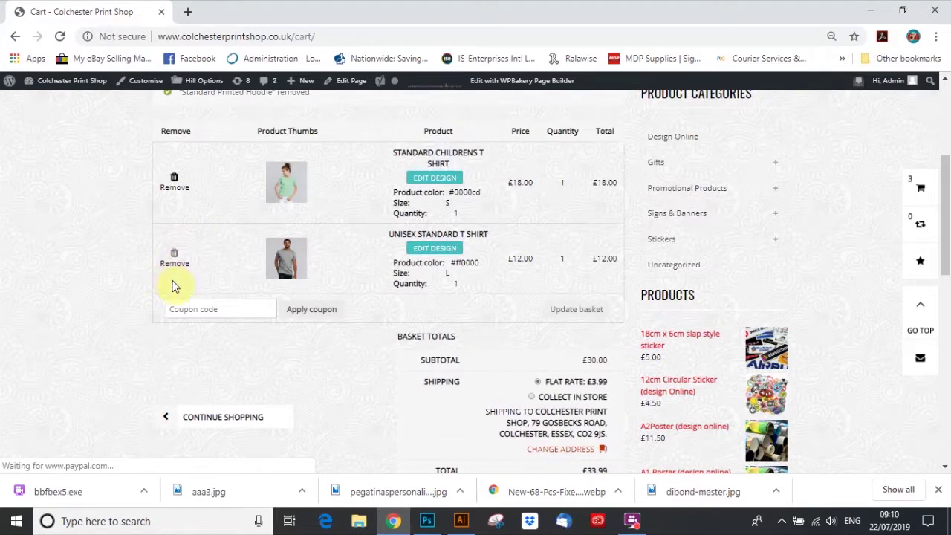
scroll(171, 286, up, 1)
click(174, 232)
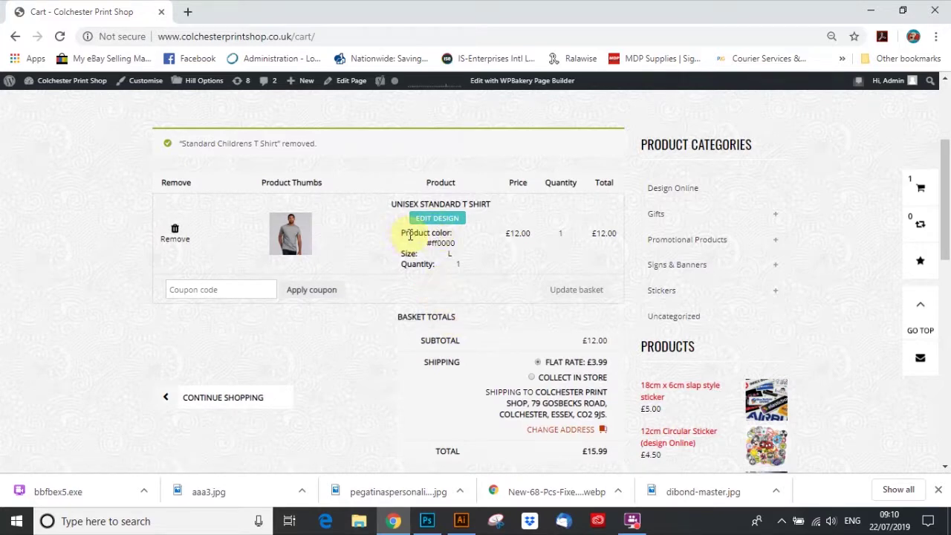
Try the Collect in Store shipping option in the basket totals and switch back to Flat Rate.
scroll(520, 304, down, 3)
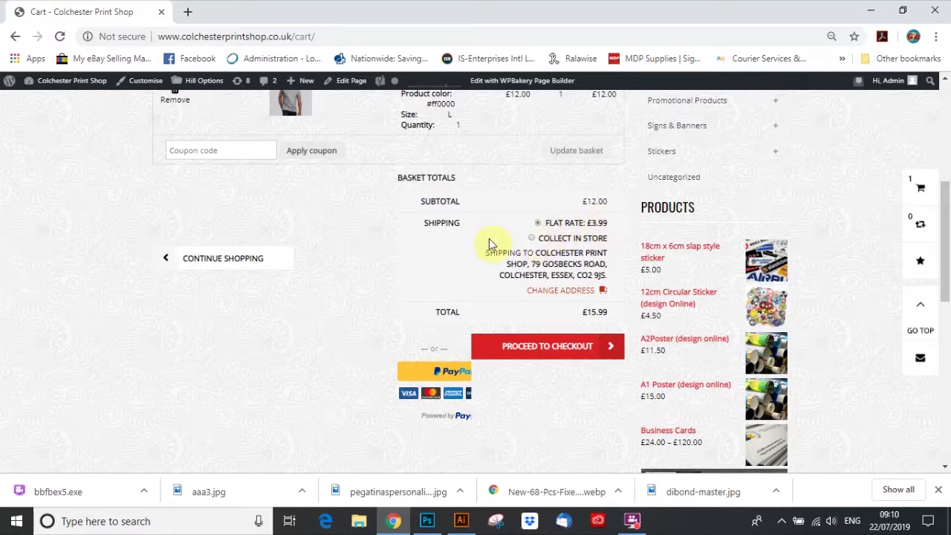
click(531, 238)
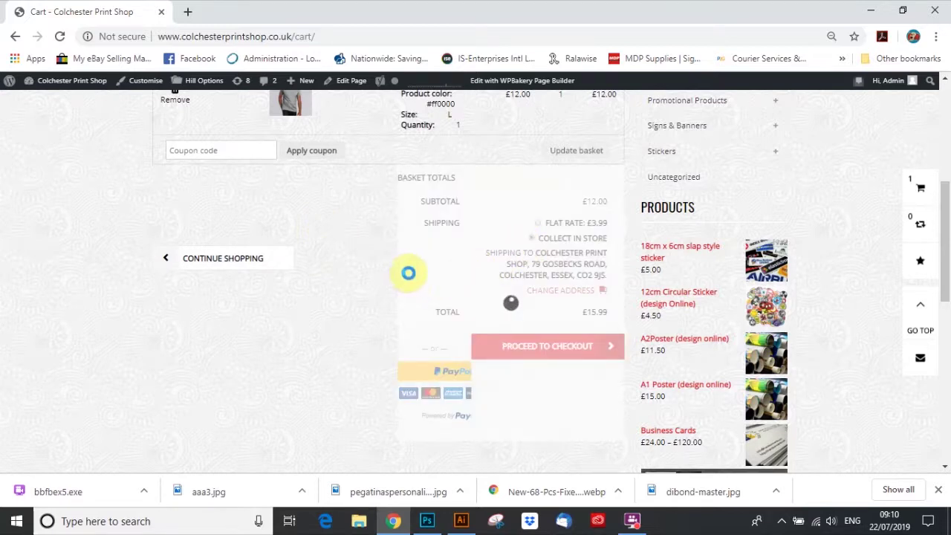
click(539, 224)
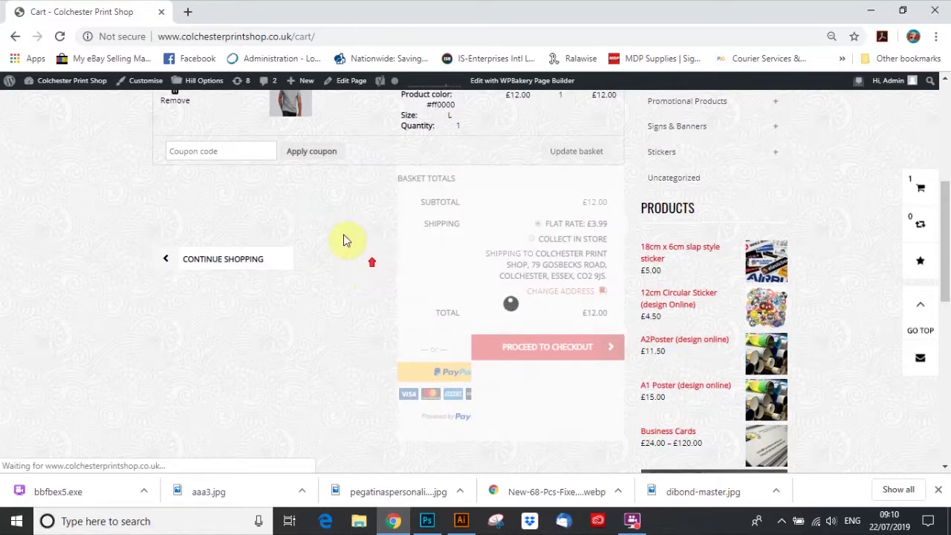
Reopen the Unisex Standard T Shirt design from the cart and shift "40" and "BIG" slightly downward.
scroll(344, 234, up, 1)
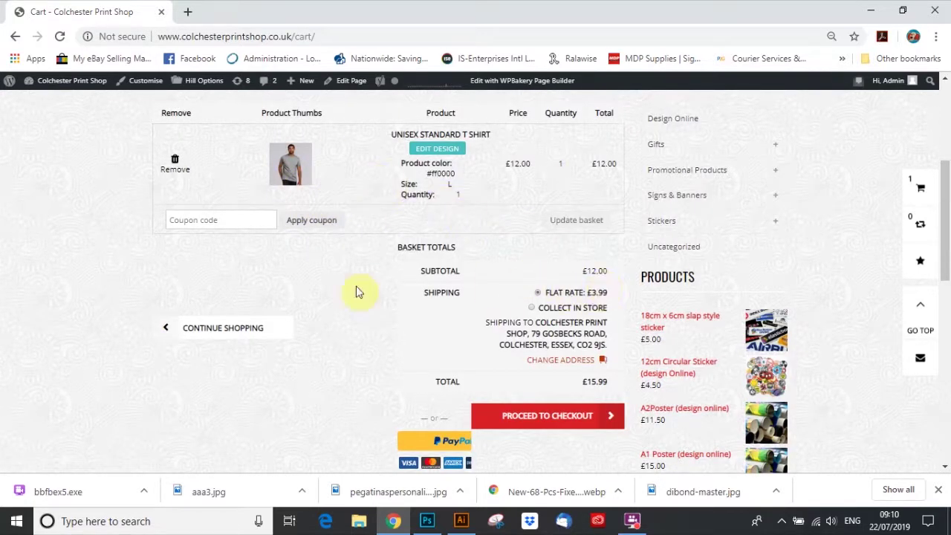
click(438, 219)
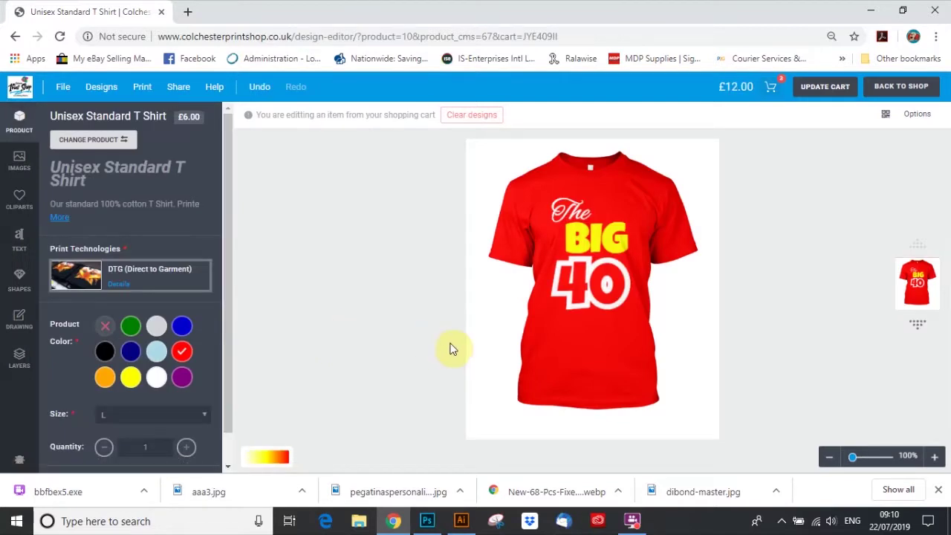
click(586, 284)
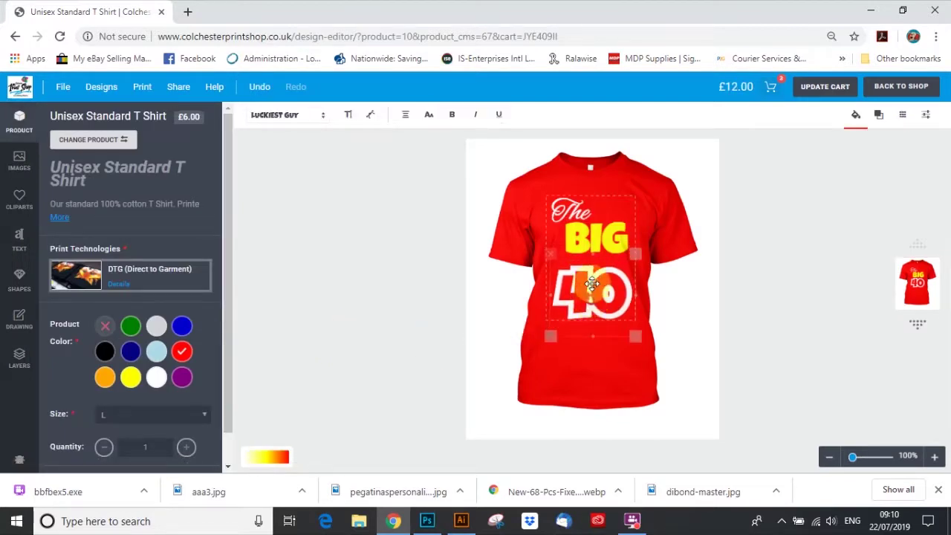
mouse_move(598, 245)
mouse_down()
mouse_move(602, 234)
mouse_move(599, 247)
mouse_up()
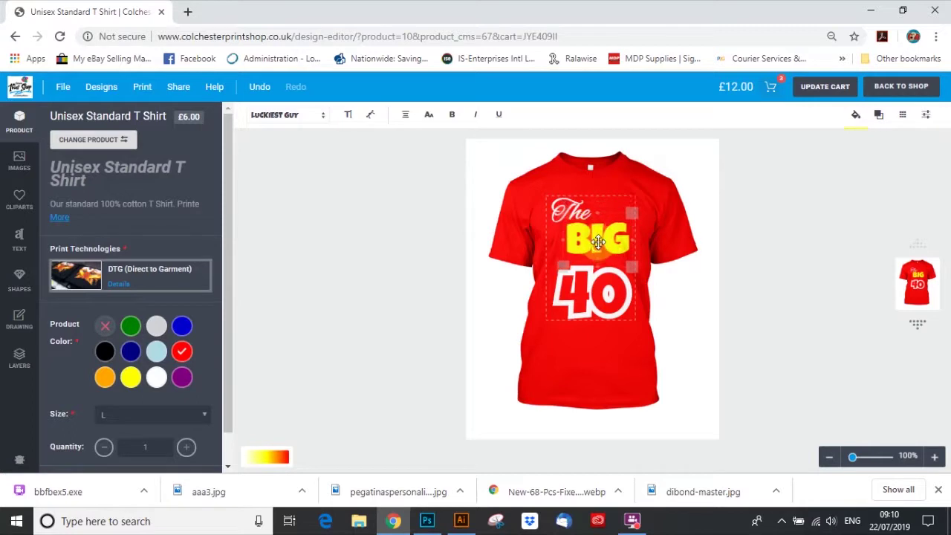
Bring "The" forward in the layer order and reposition it and "BIG" so that "The" overlaps the upper-left corner of "BIG".
click(574, 210)
click(878, 114)
click(896, 151)
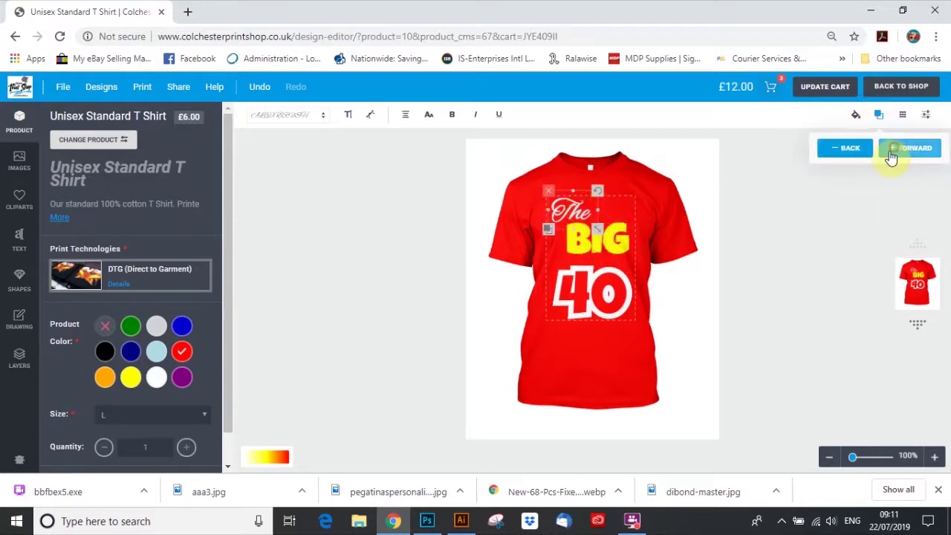
drag(567, 210, 616, 237)
click(619, 242)
Move "40" up to overlap the lower edge of "BIG" and send it back behind "BIG".
mouse_move(591, 283)
mouse_down()
mouse_move(583, 273)
mouse_move(590, 265)
mouse_up()
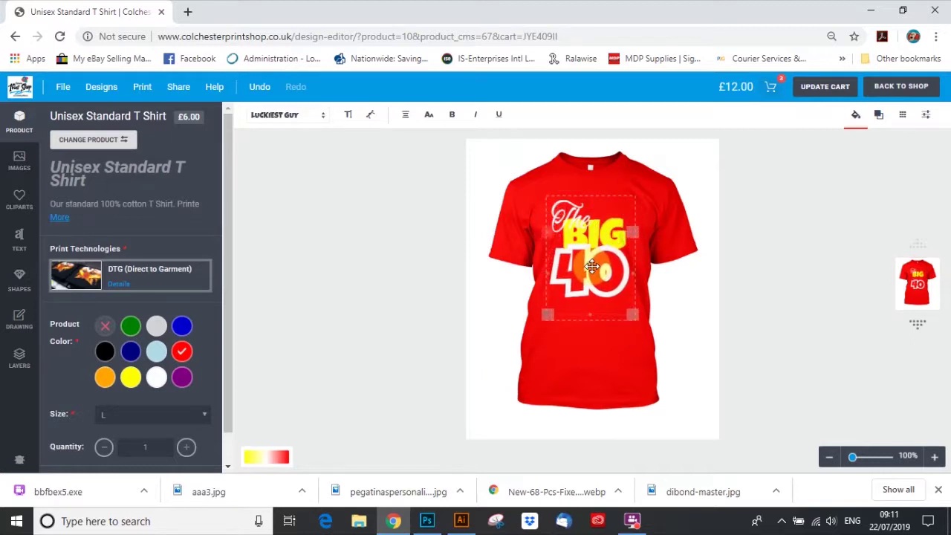
click(878, 115)
click(837, 151)
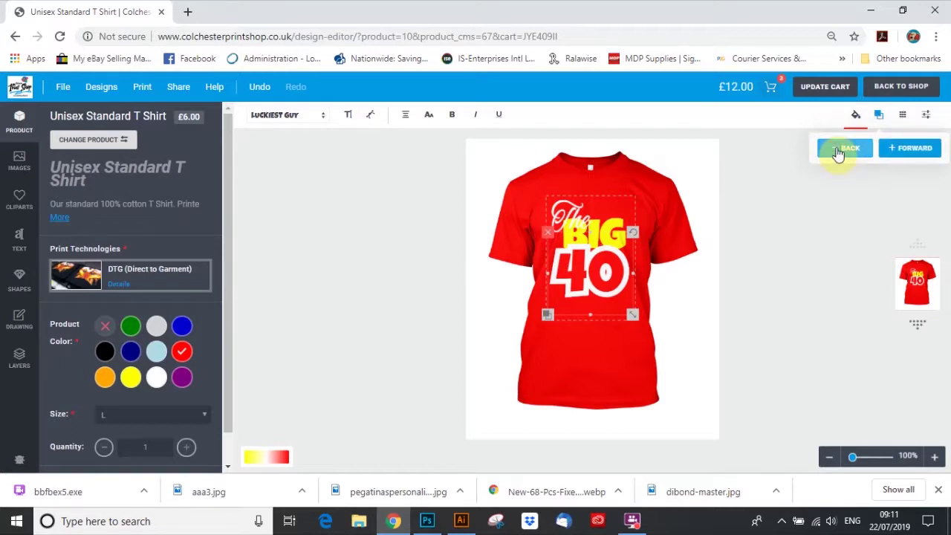
click(603, 275)
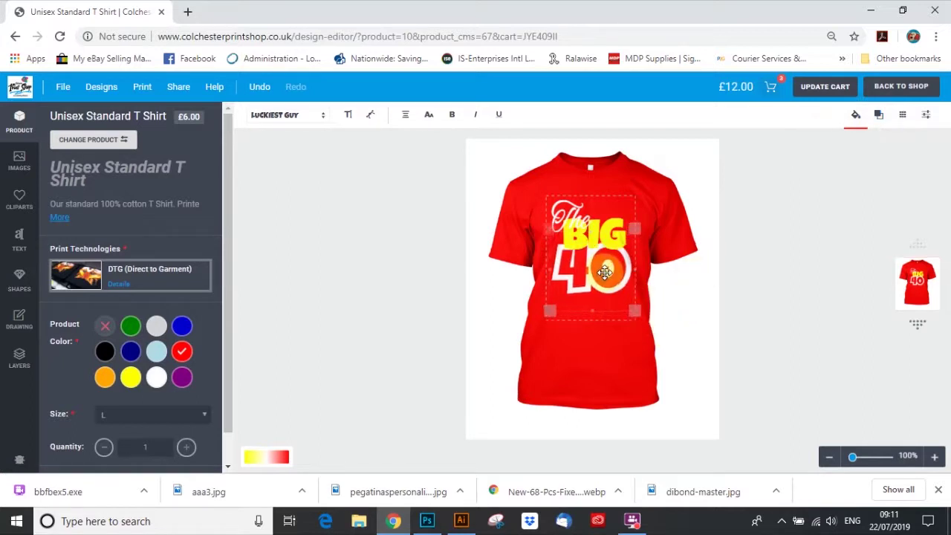
click(751, 276)
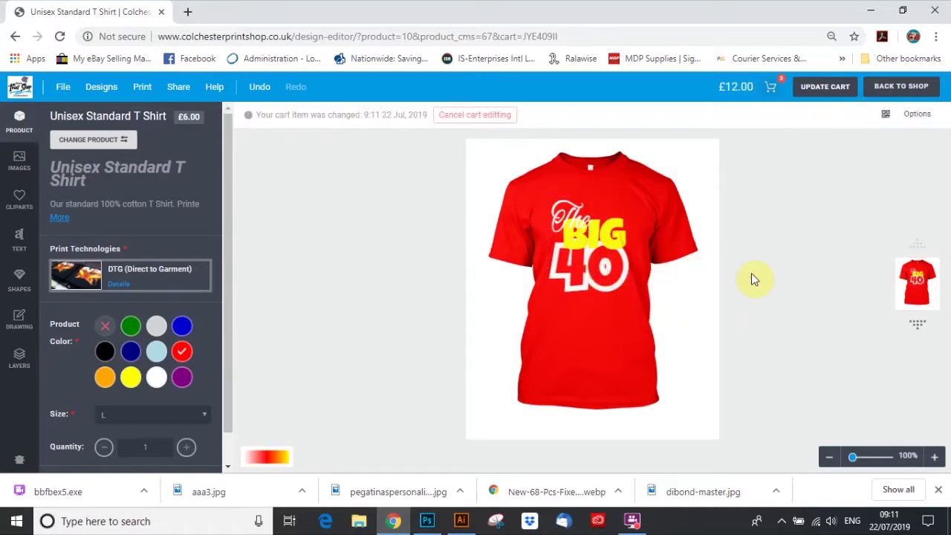